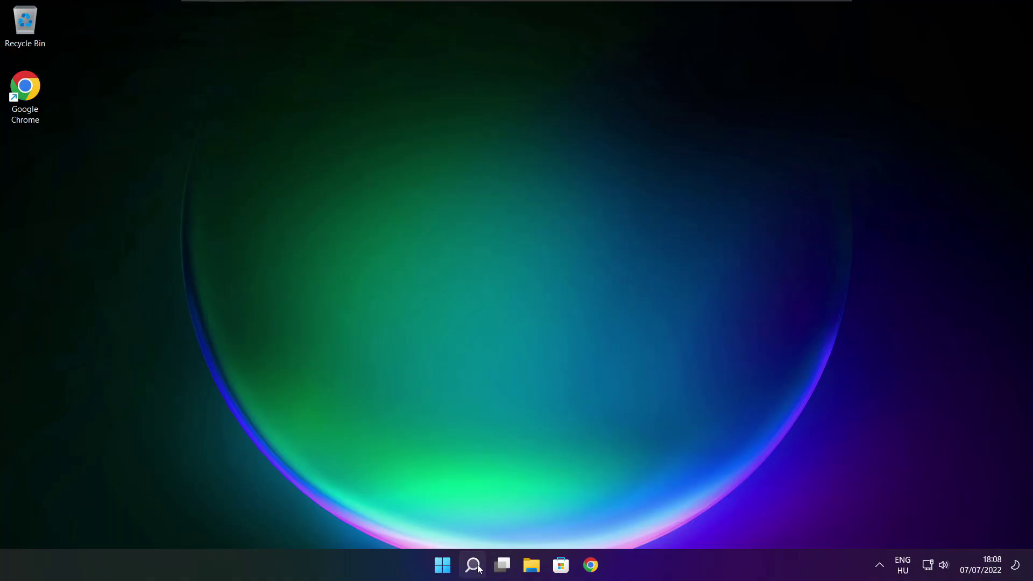
Search for 'device manager' and launch Device Manager from the best match.
click(476, 569)
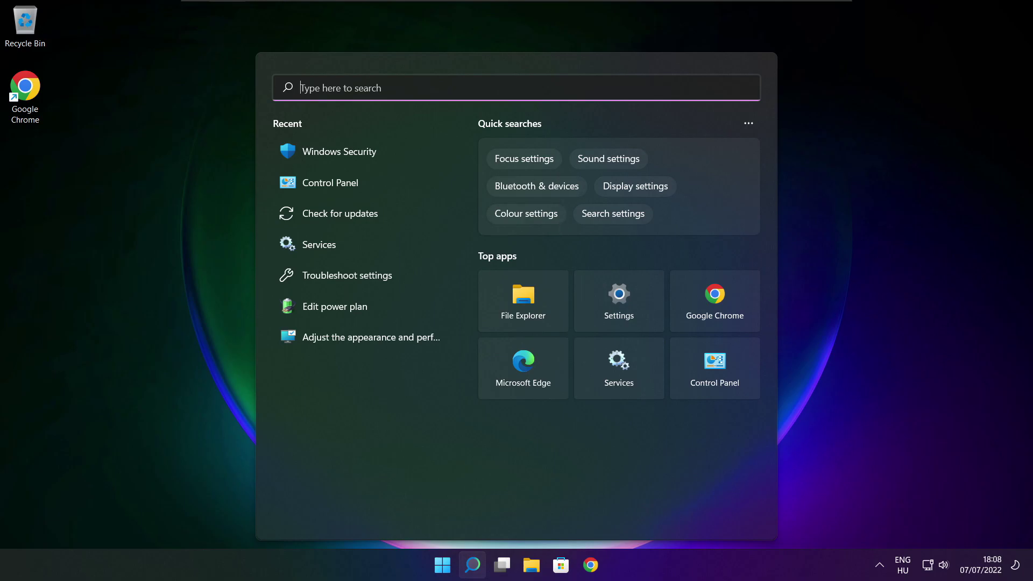
text(devic)
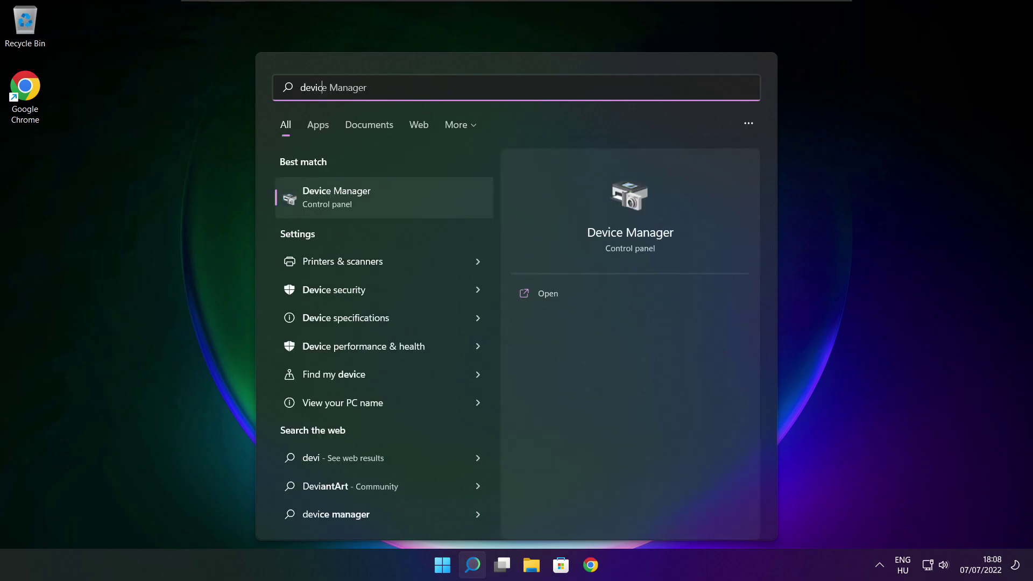
text(e mana)
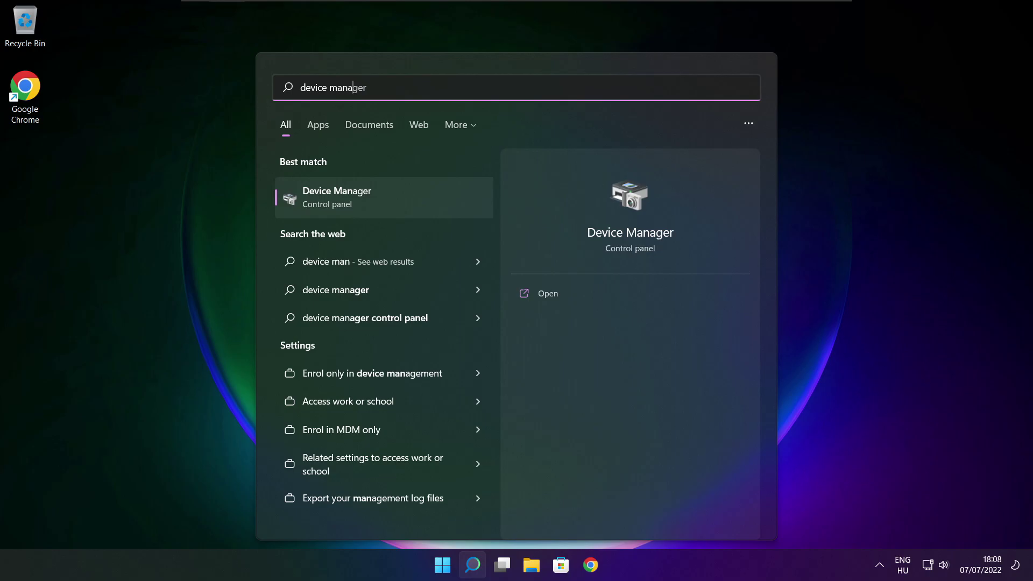
text(ger)
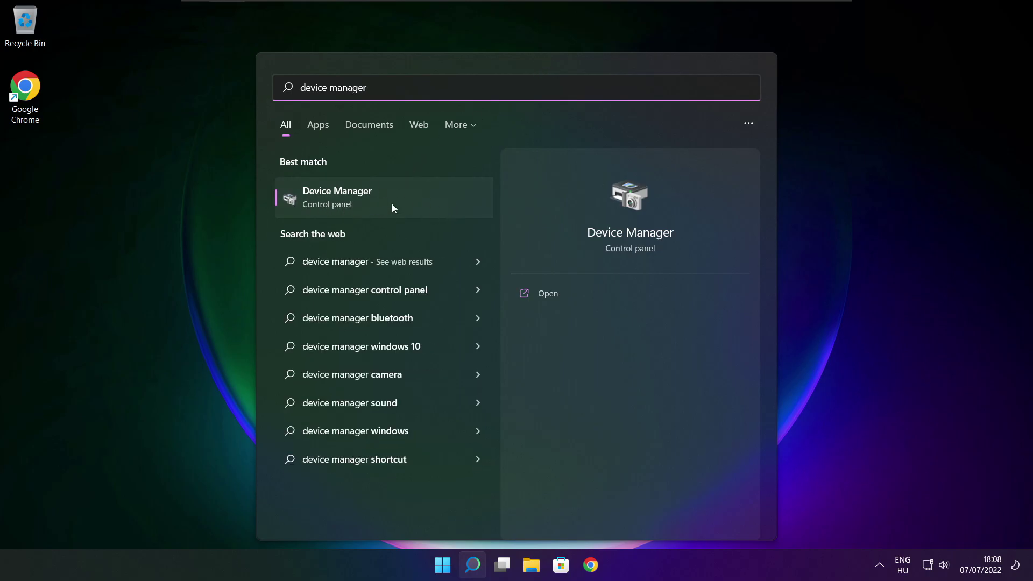
click(424, 201)
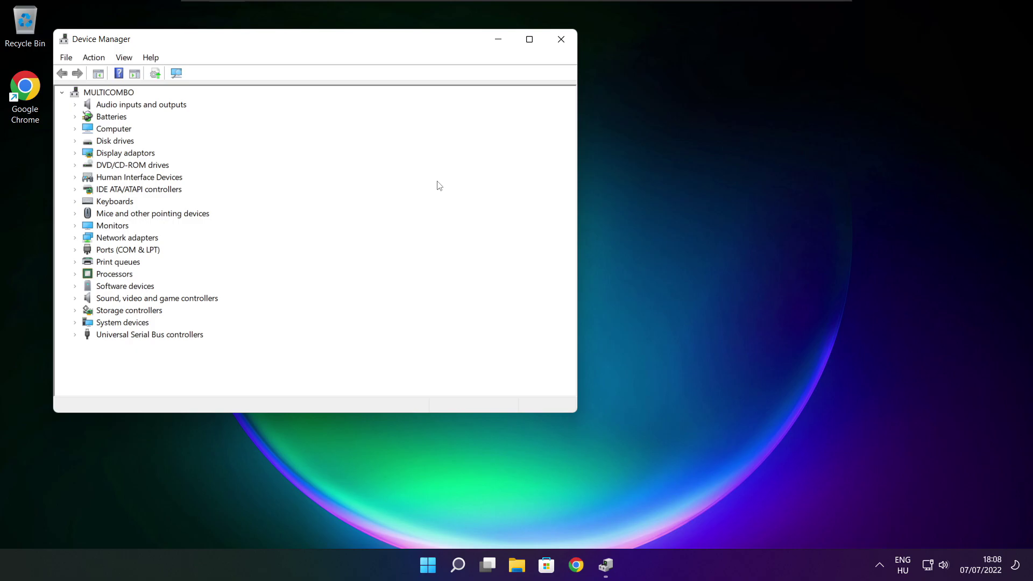
Maximise Device Manager and run an automatic driver search for the VMware SVGA 3D adapter.
click(529, 40)
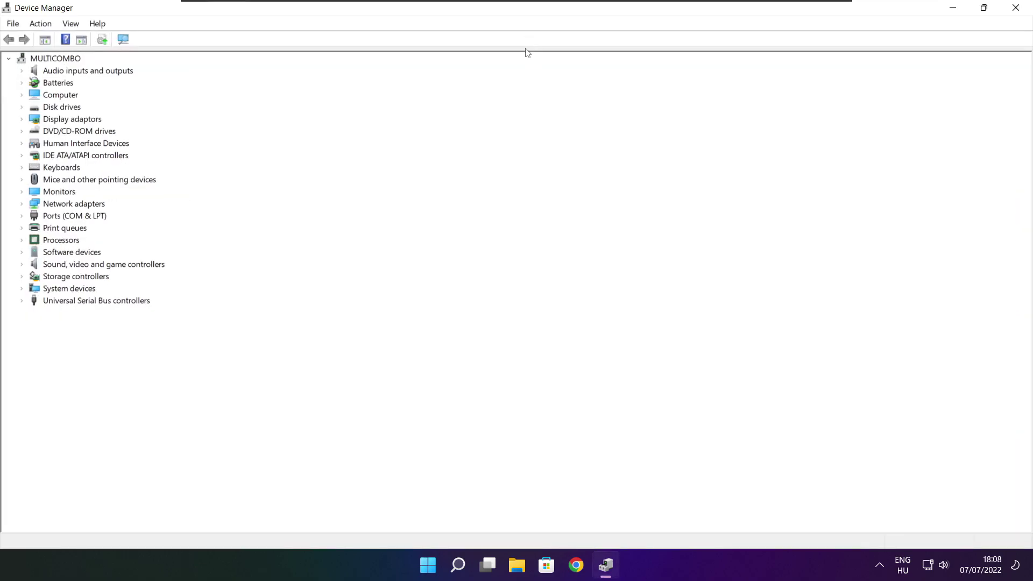
click(60, 120)
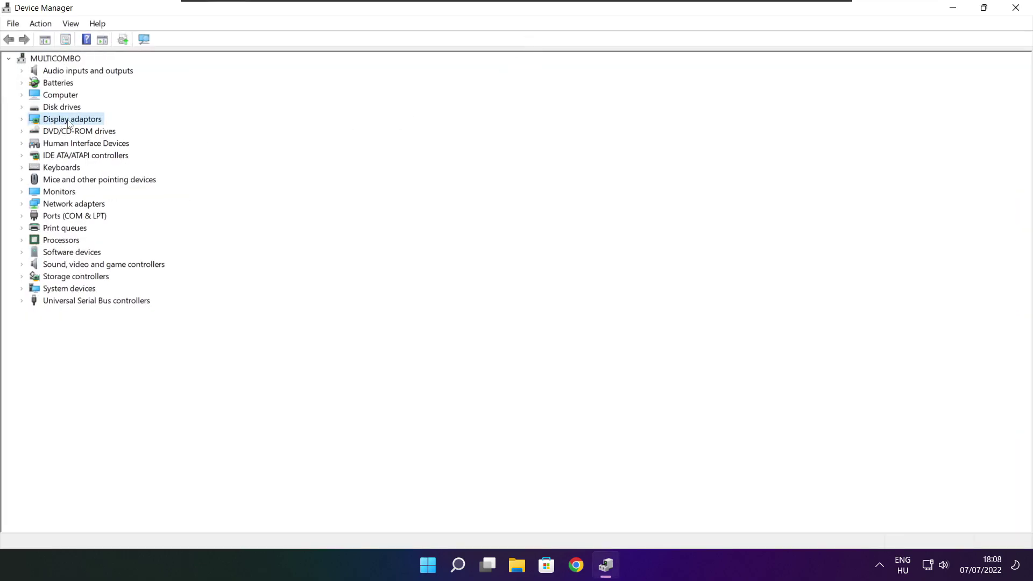
click(21, 120)
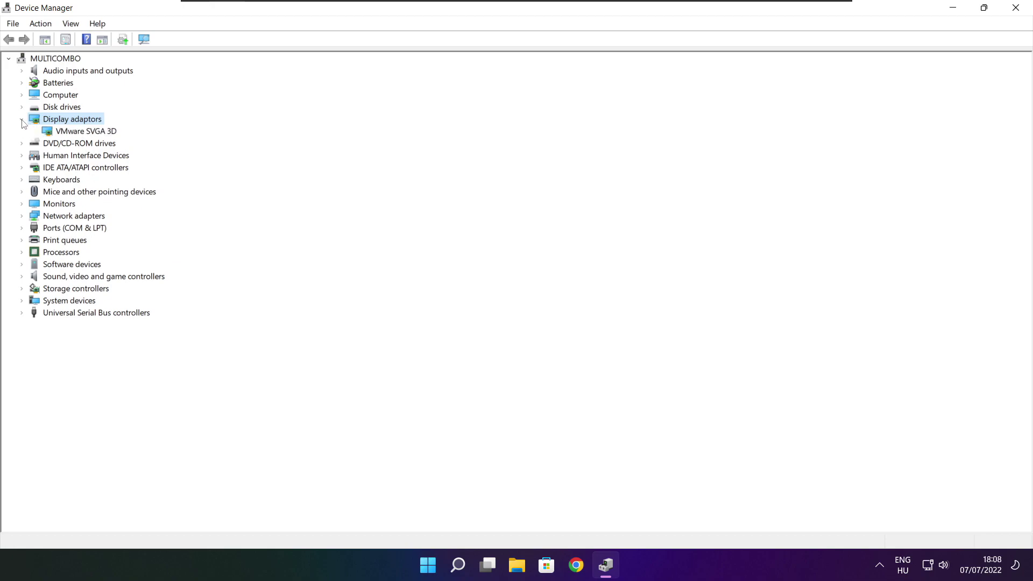
click(54, 132)
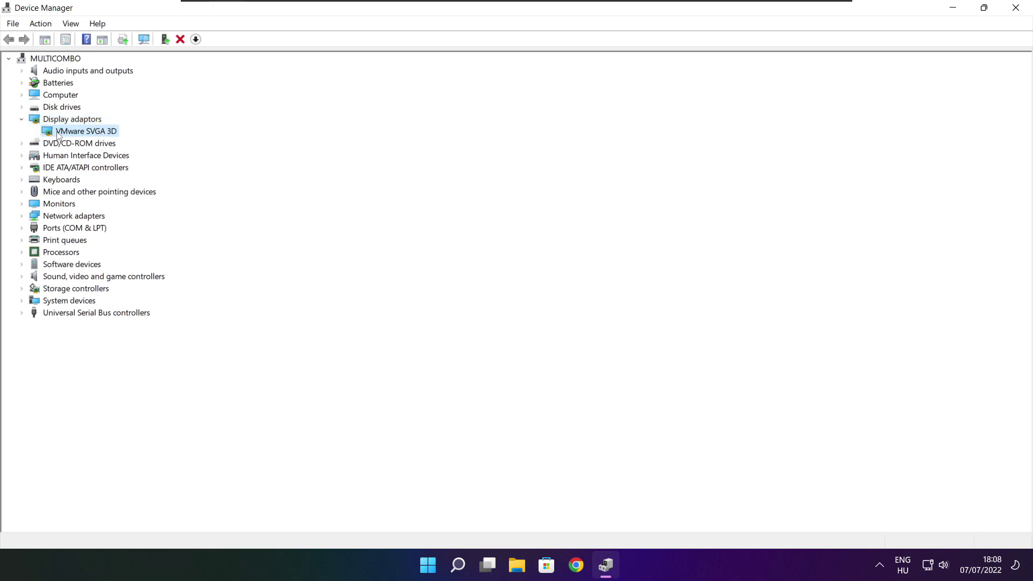
right_click(74, 131)
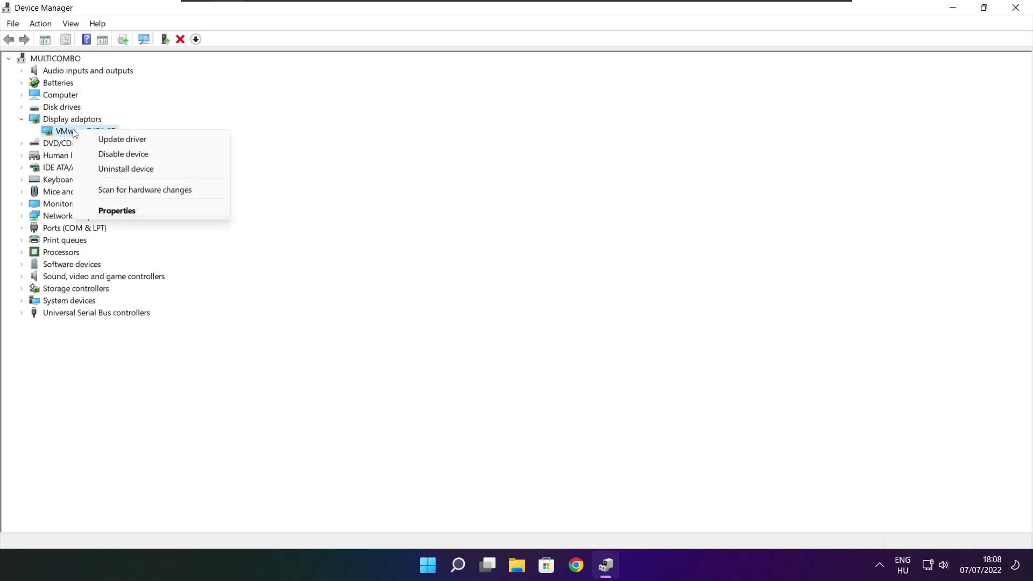
click(148, 139)
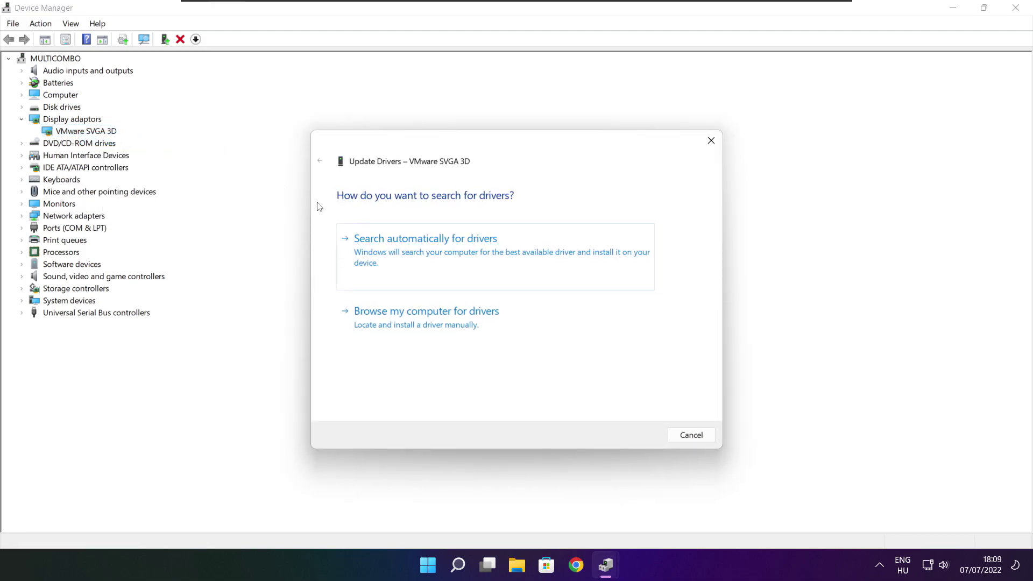
click(475, 259)
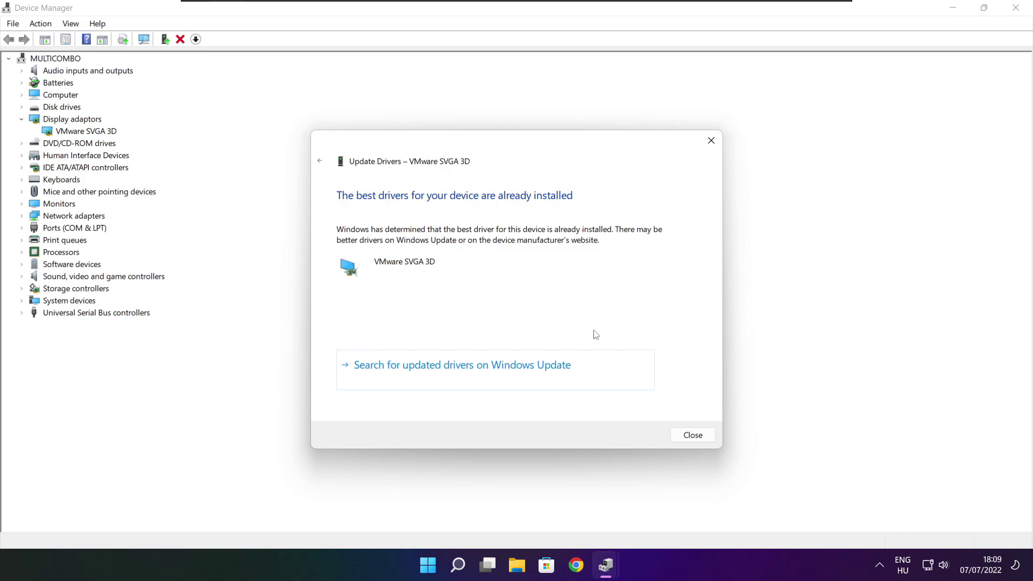
click(692, 437)
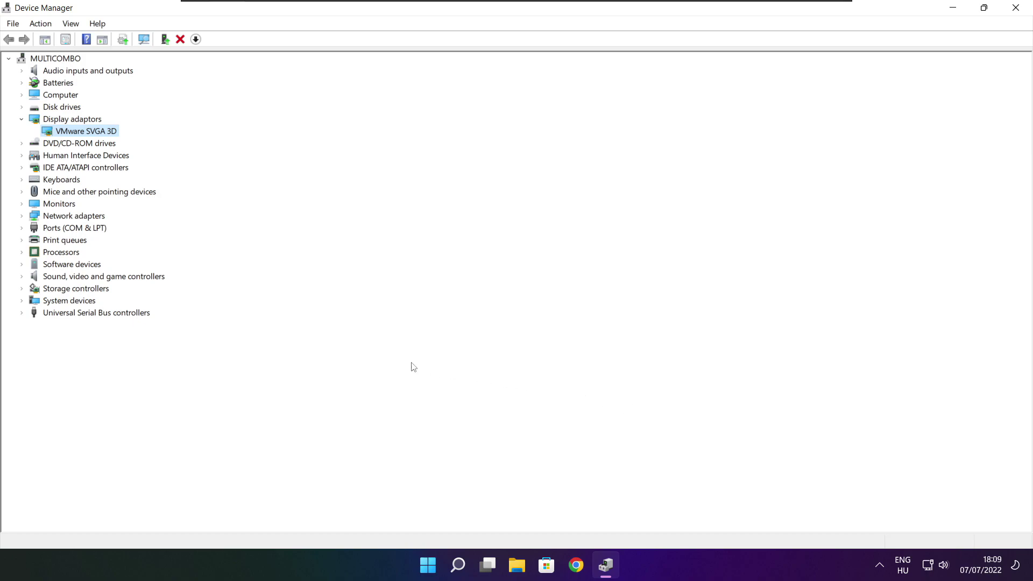
click(49, 280)
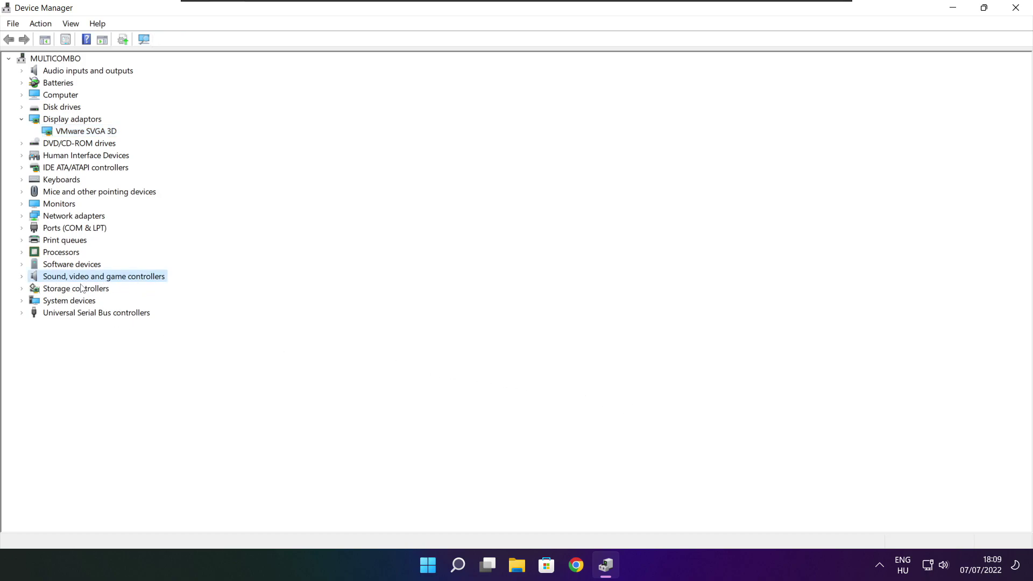
Run an automatic driver search for the High Definition Audio Device, then close Device Manager.
click(22, 277)
click(98, 291)
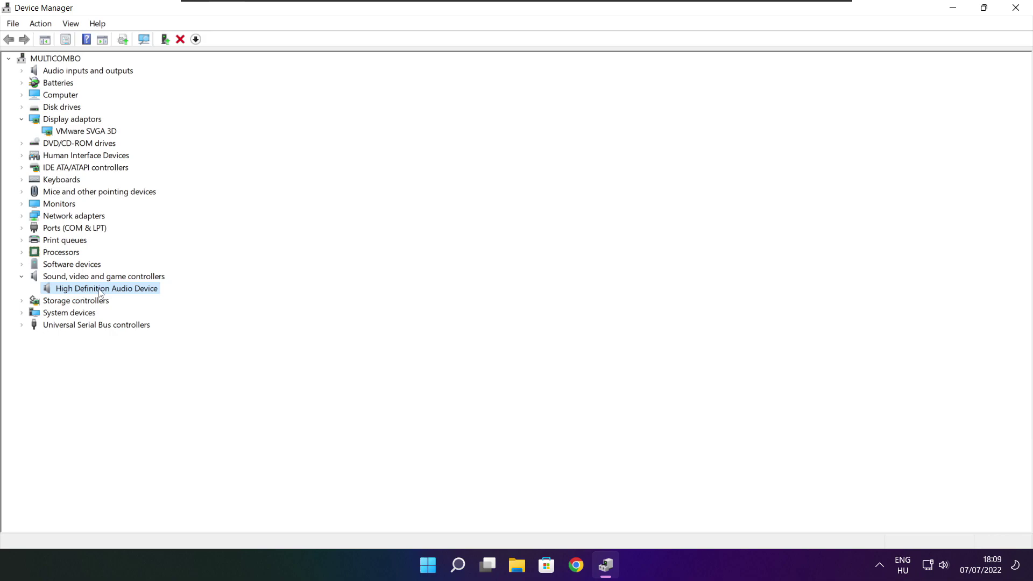
right_click(99, 292)
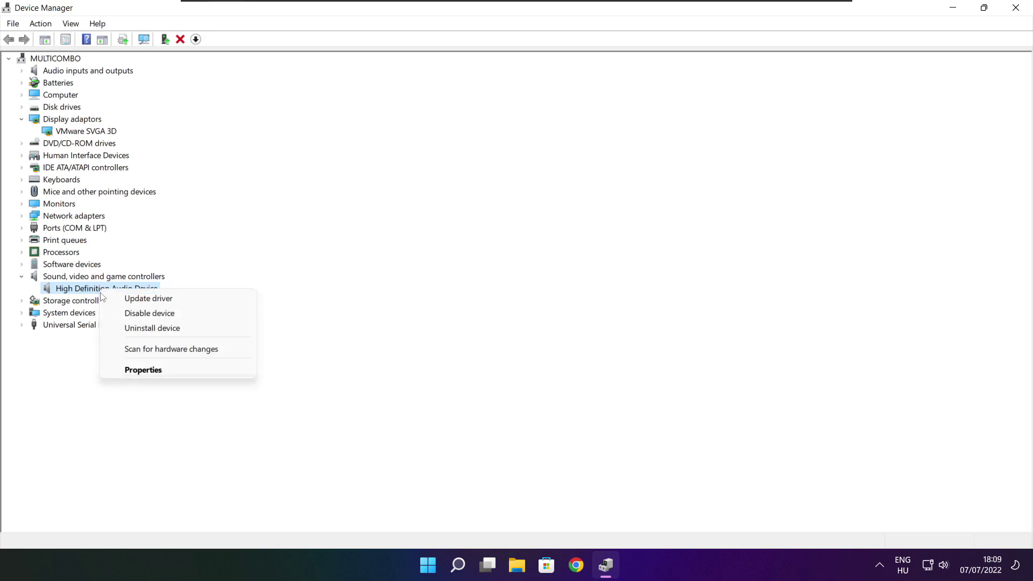
click(202, 304)
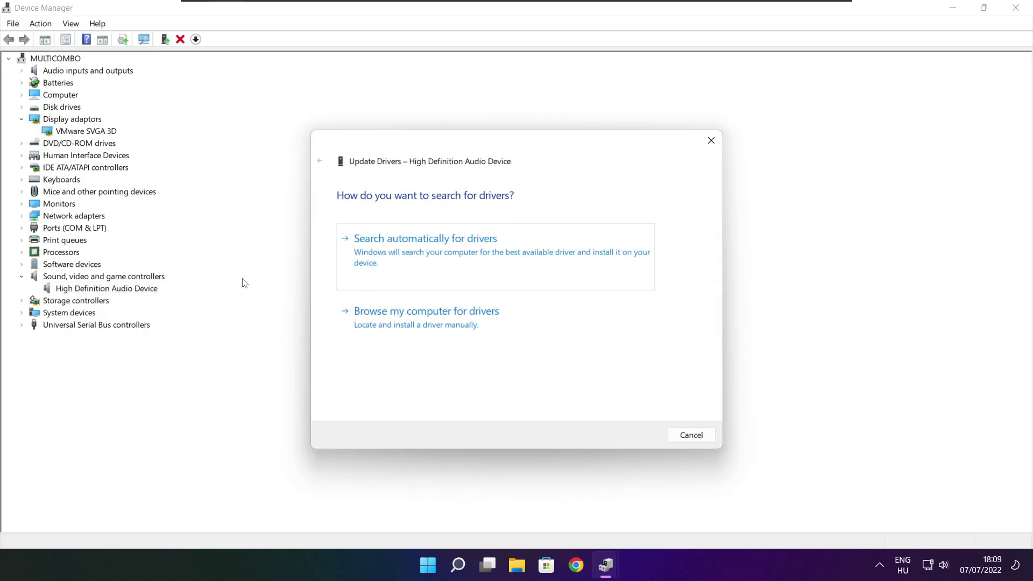
click(448, 256)
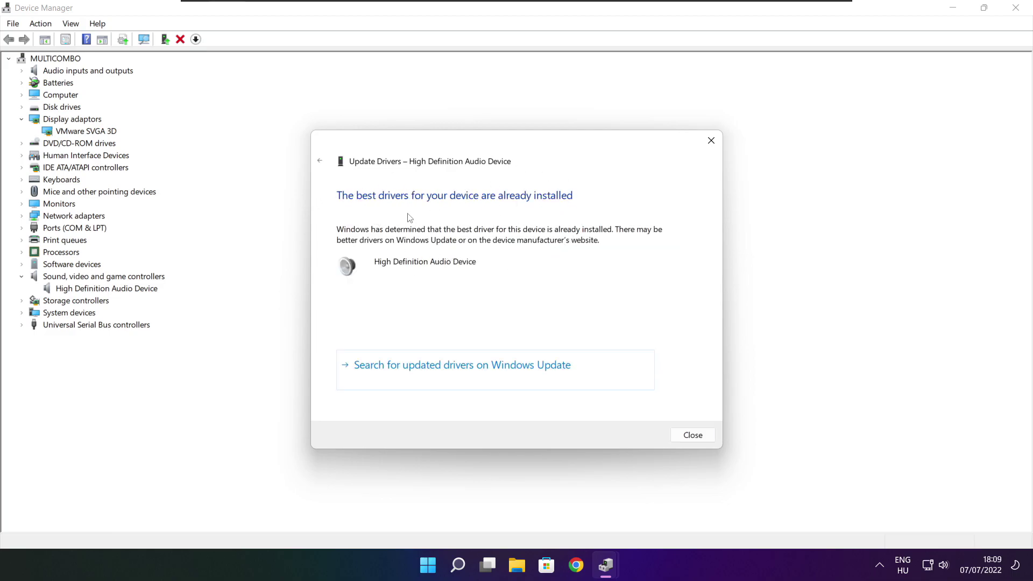
click(694, 437)
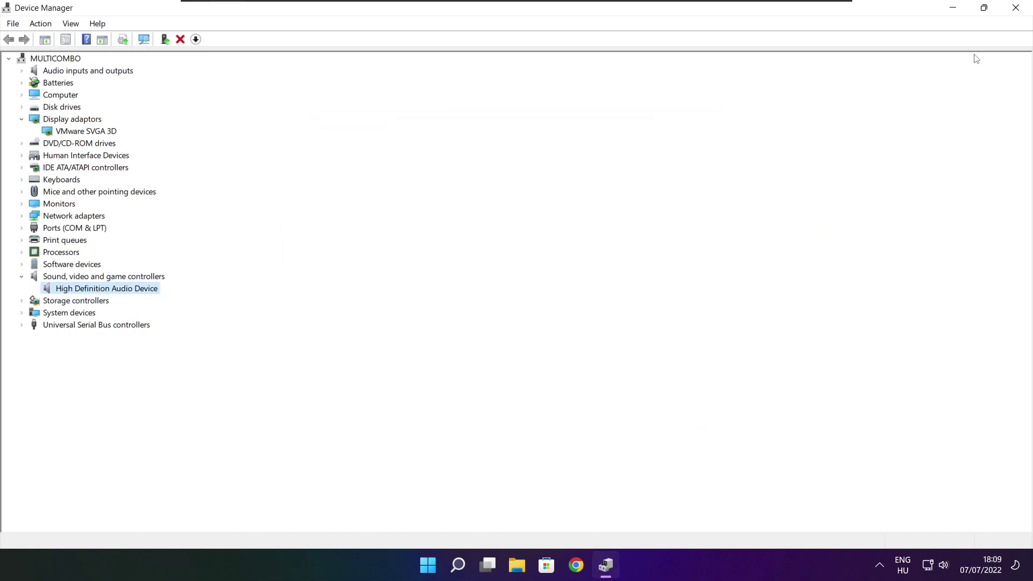
click(1017, 9)
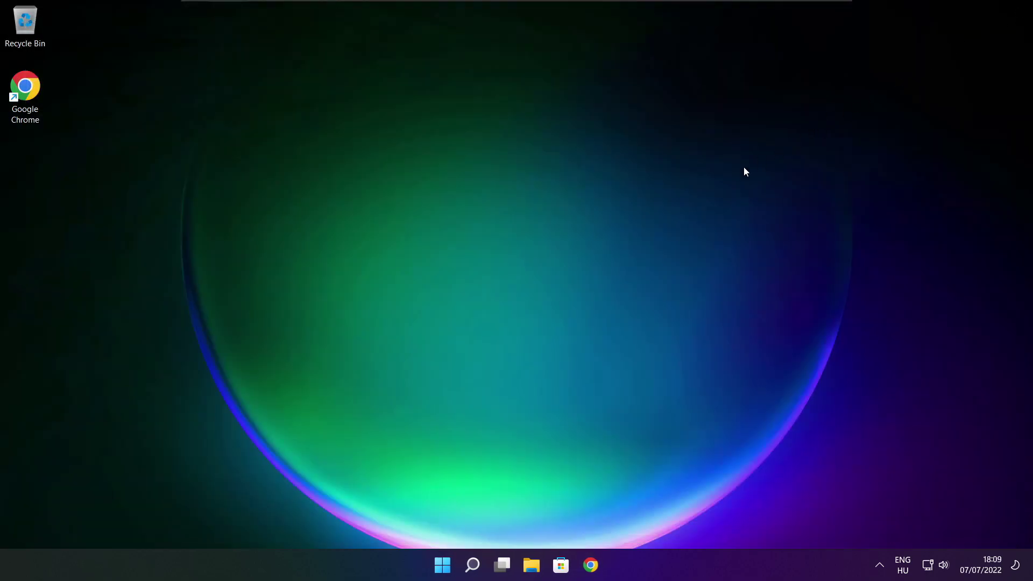
Search 'edit power plan' and switch the active power plan from Balanced to High performance.
click(474, 568)
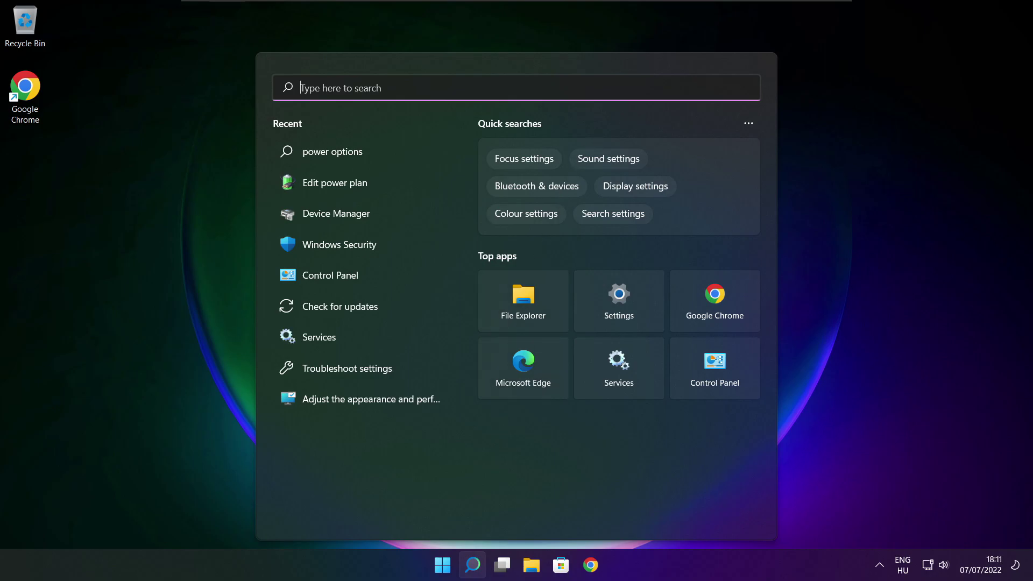
text(edit)
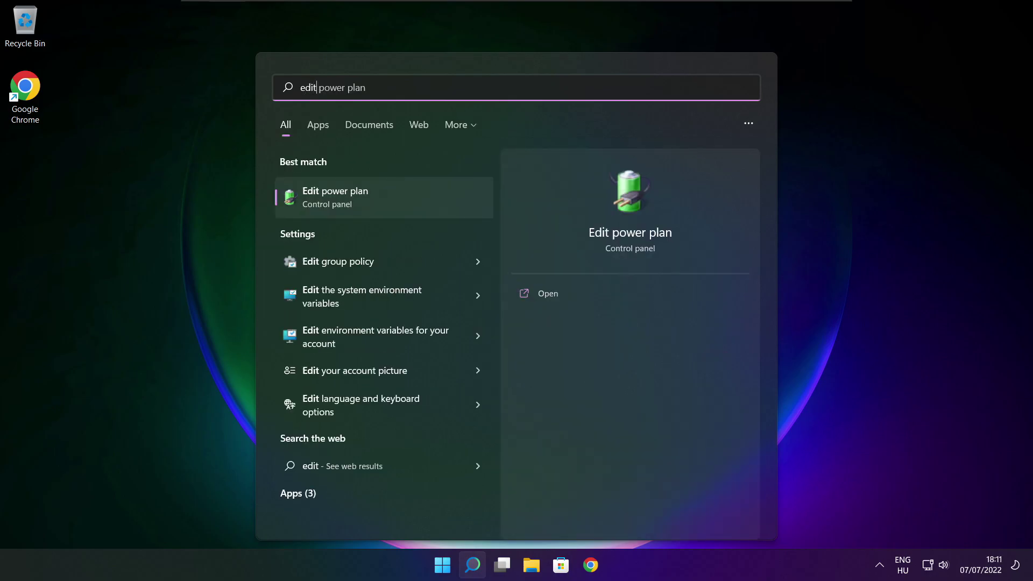
text( power plan)
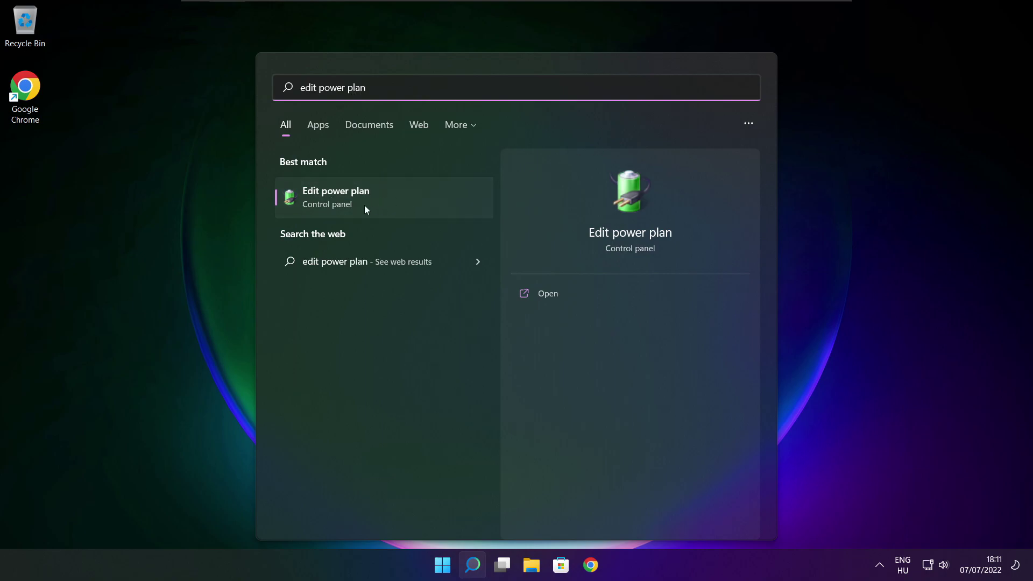
click(408, 200)
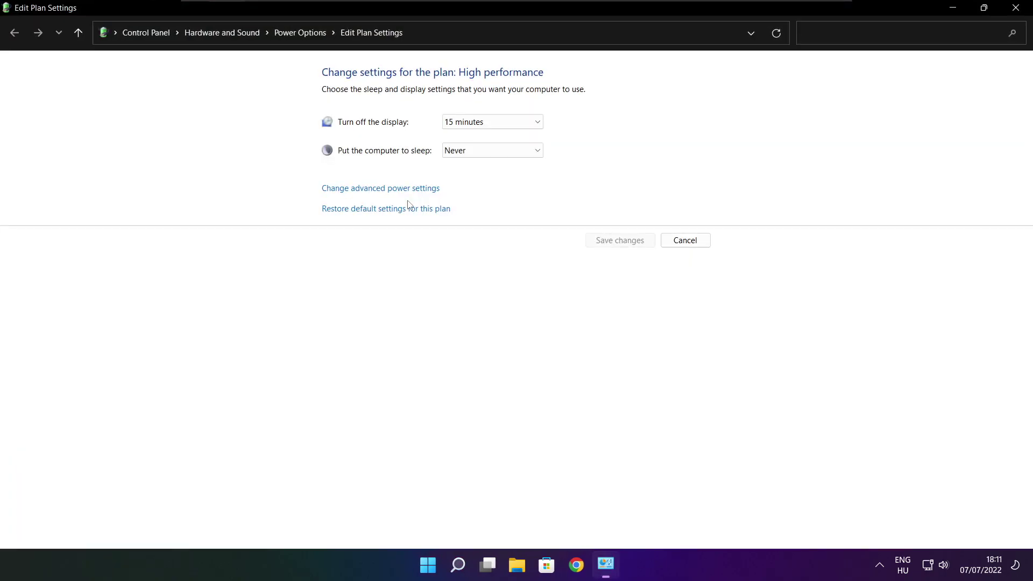
click(302, 33)
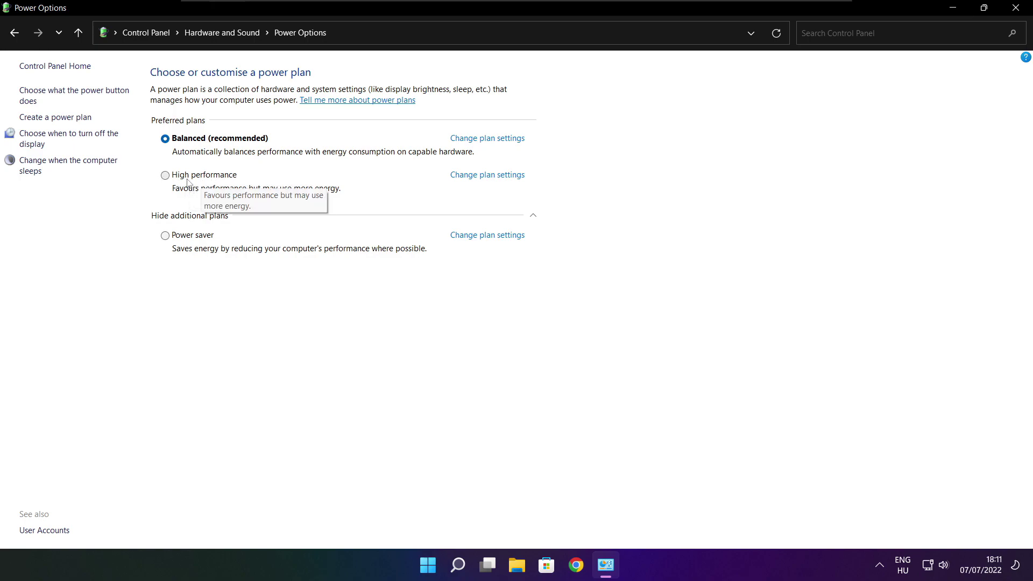
click(217, 181)
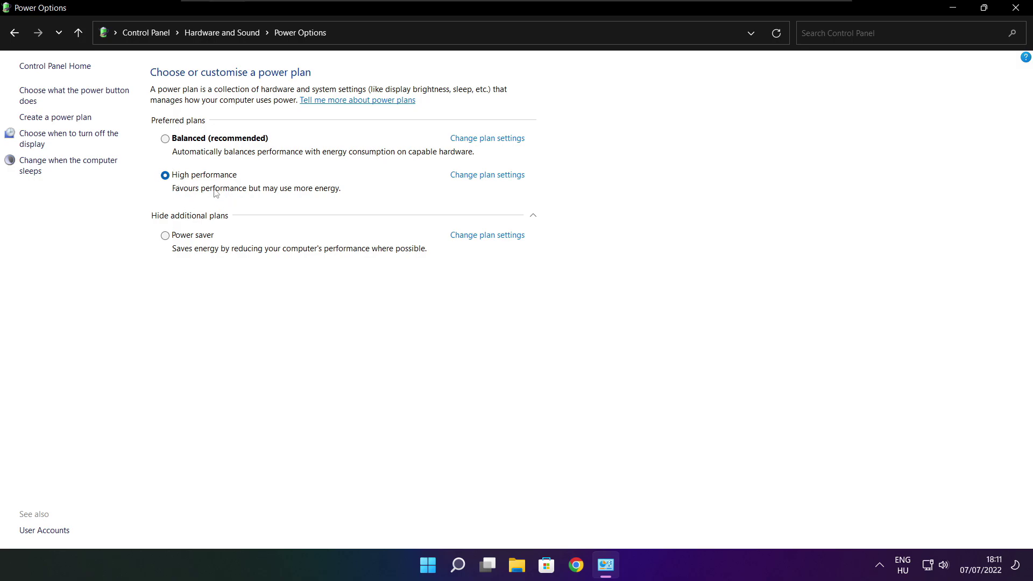
click(1020, 8)
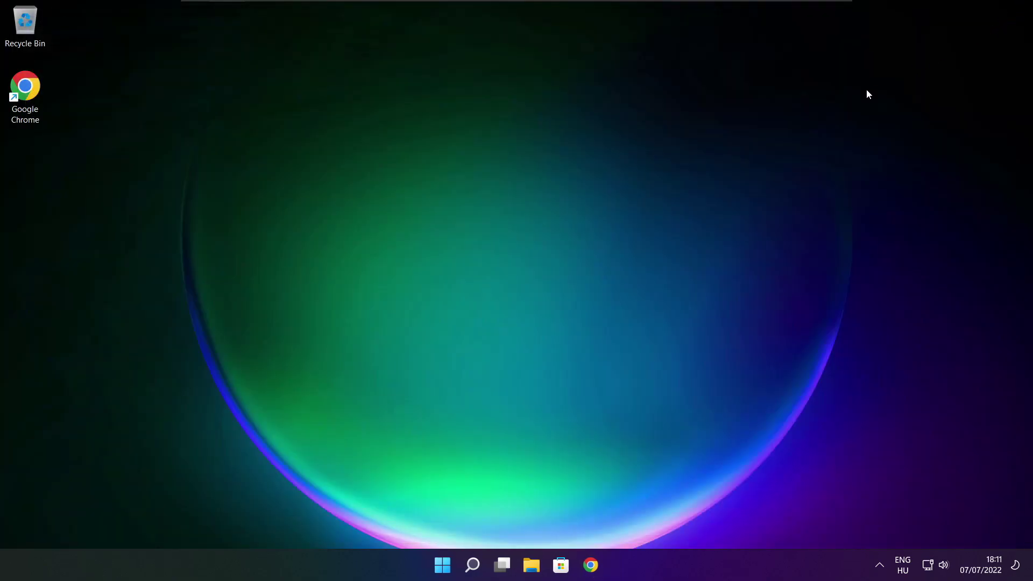
click(473, 566)
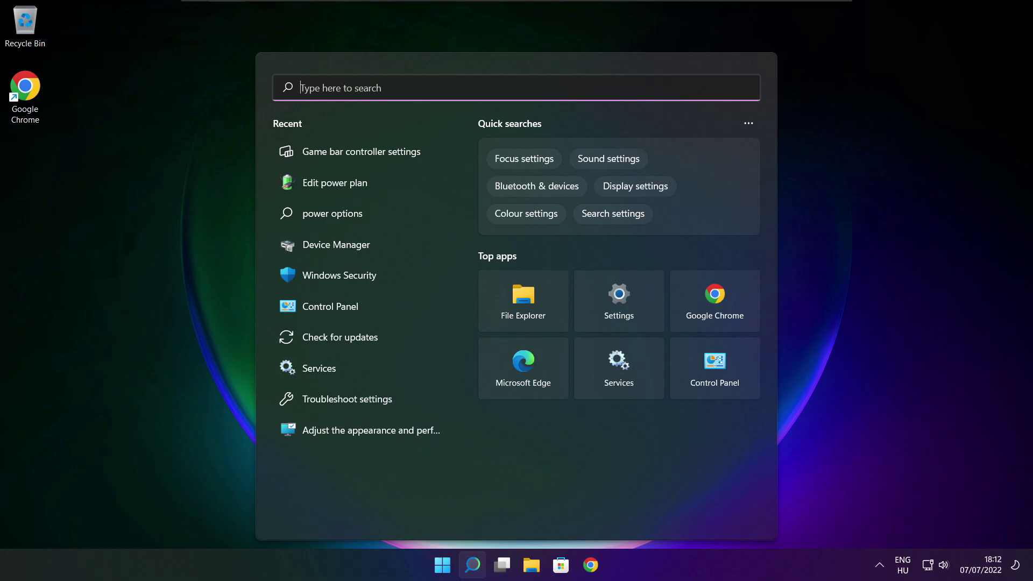
text(game mo)
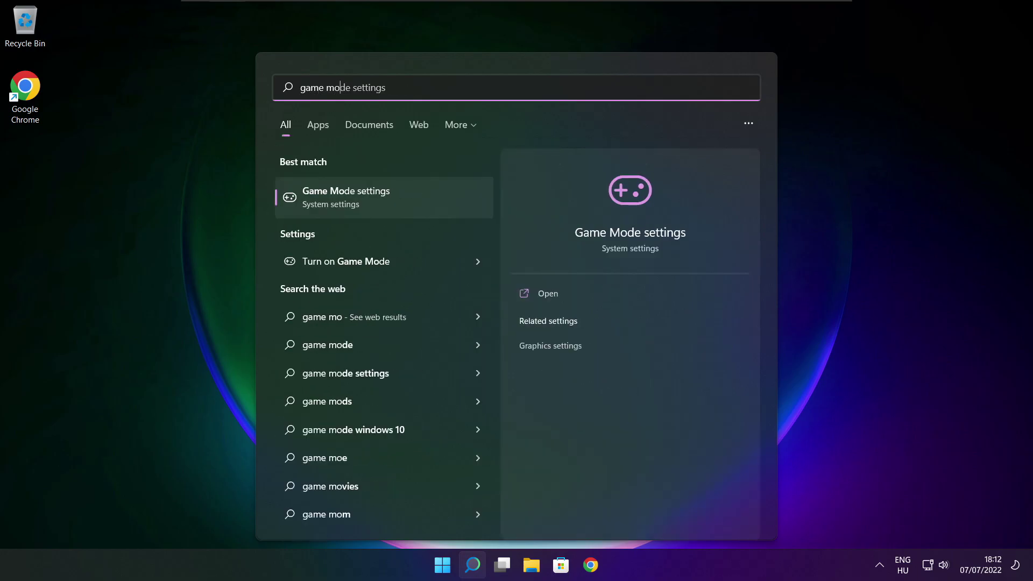
text(de)
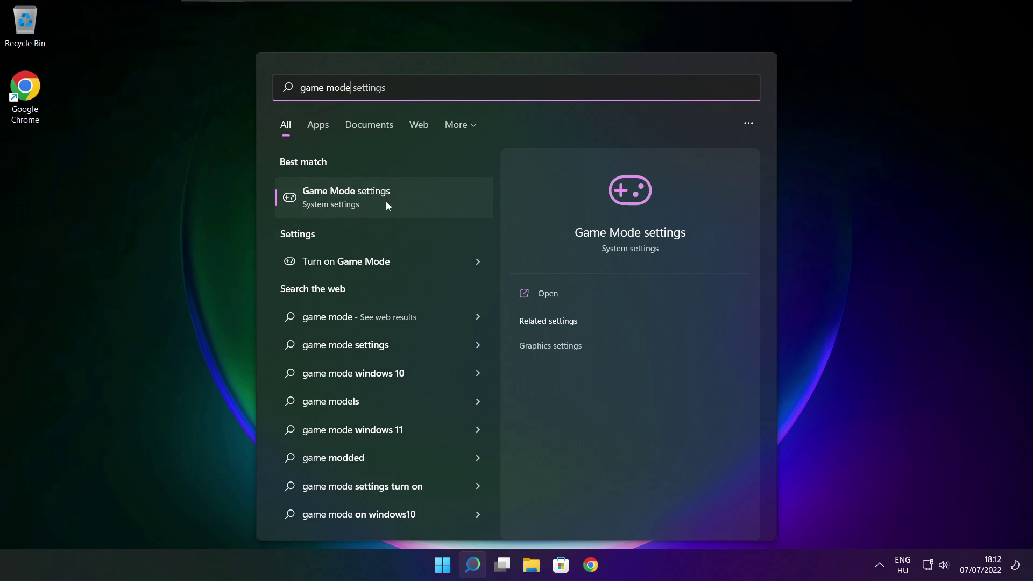
click(410, 200)
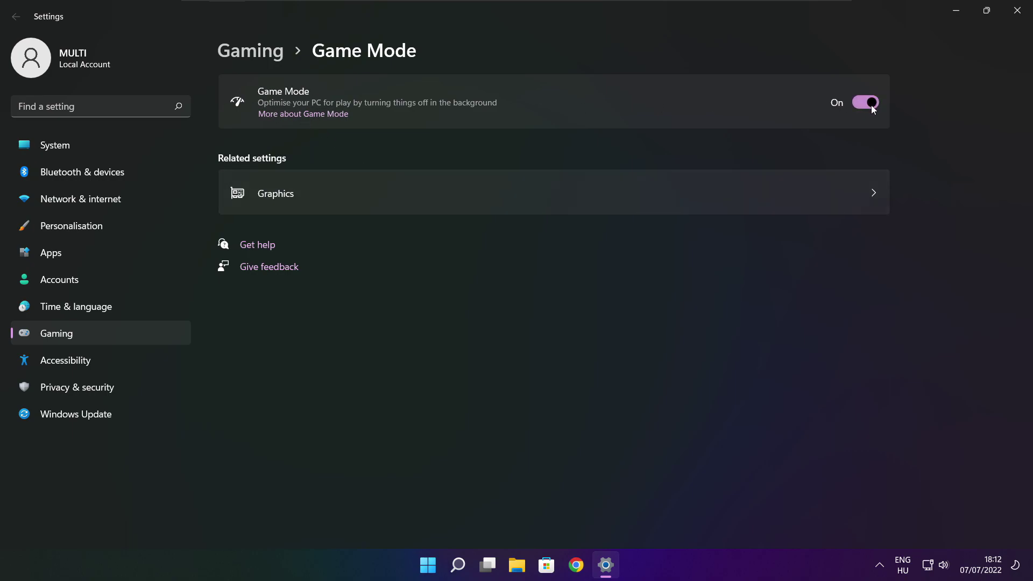
click(255, 57)
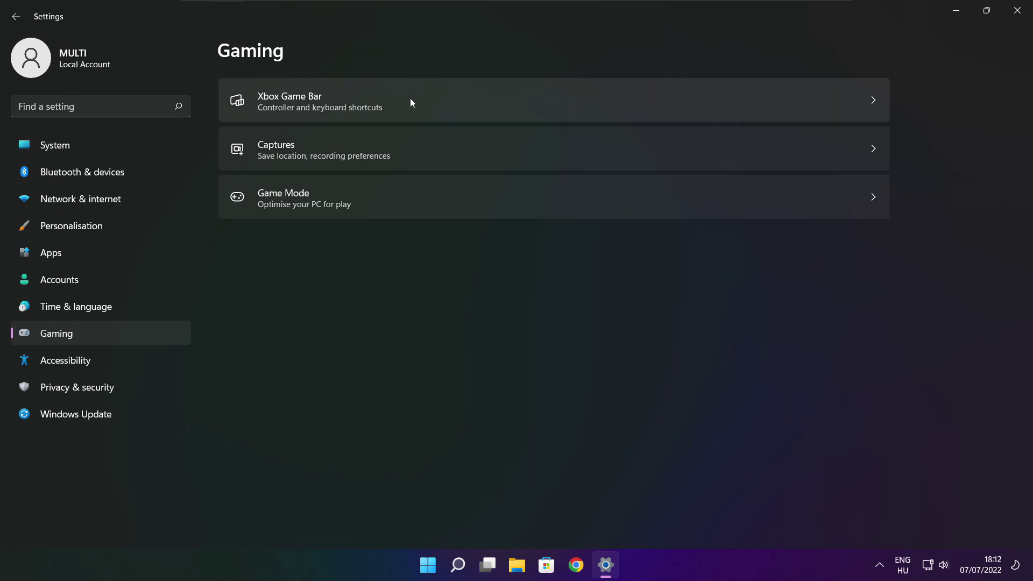
click(421, 109)
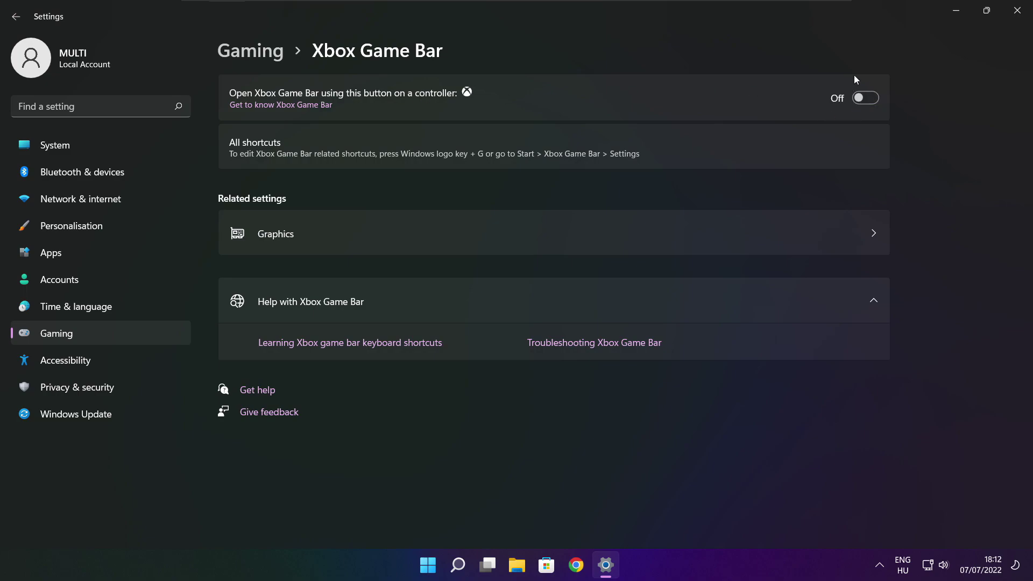
click(1018, 16)
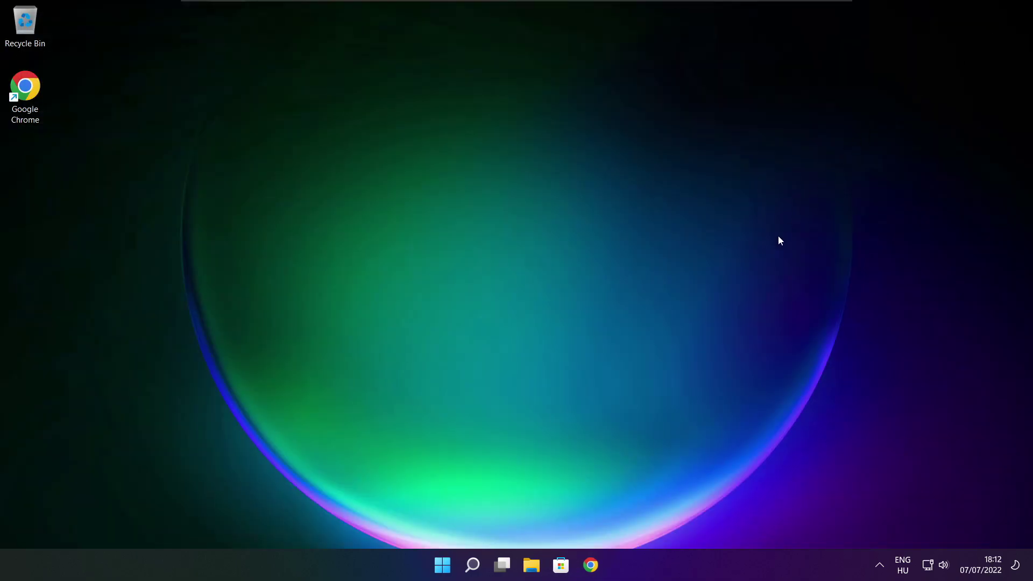
Launch Task Manager from the Start button's quick-link menu.
right_click(446, 567)
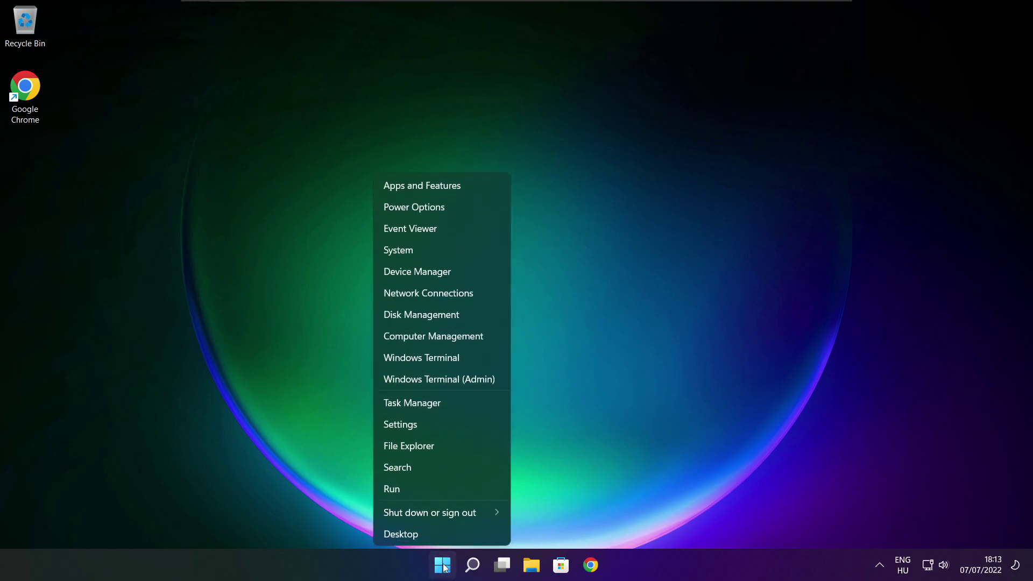
click(445, 402)
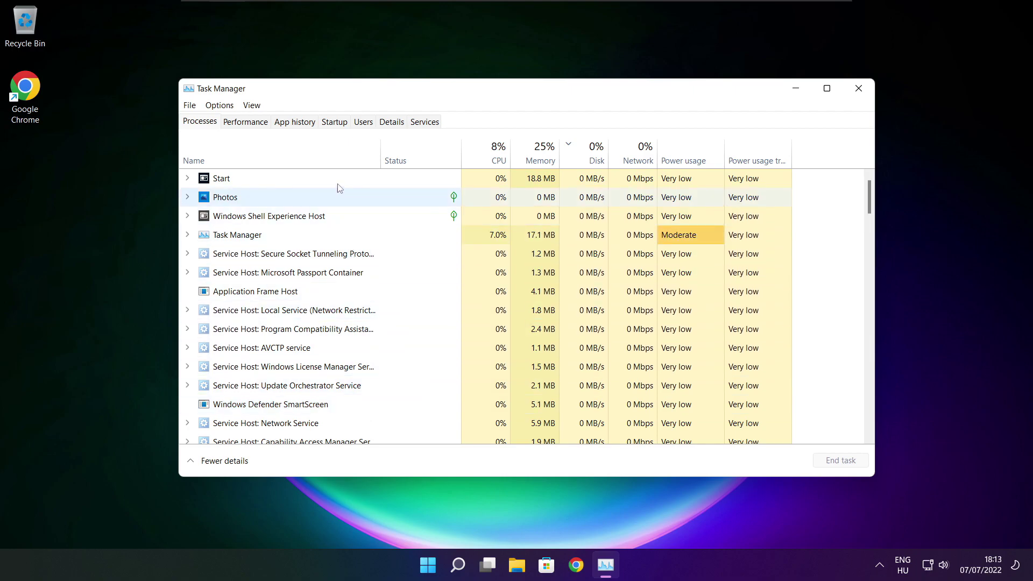
Disable Cortana, Microsoft Edge, Microsoft Teams and Terminal as startup apps, then close Task Manager.
click(334, 122)
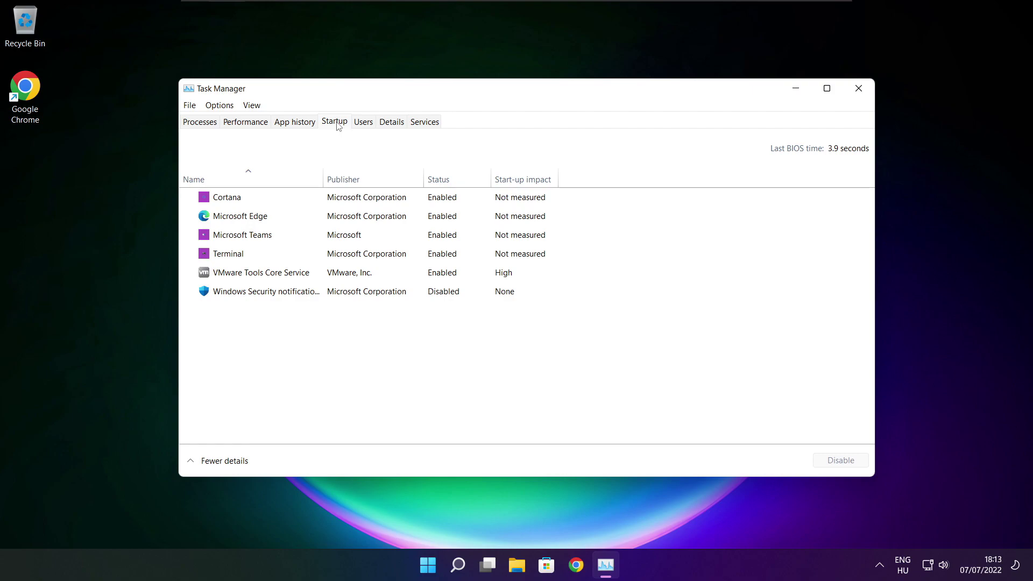
click(379, 202)
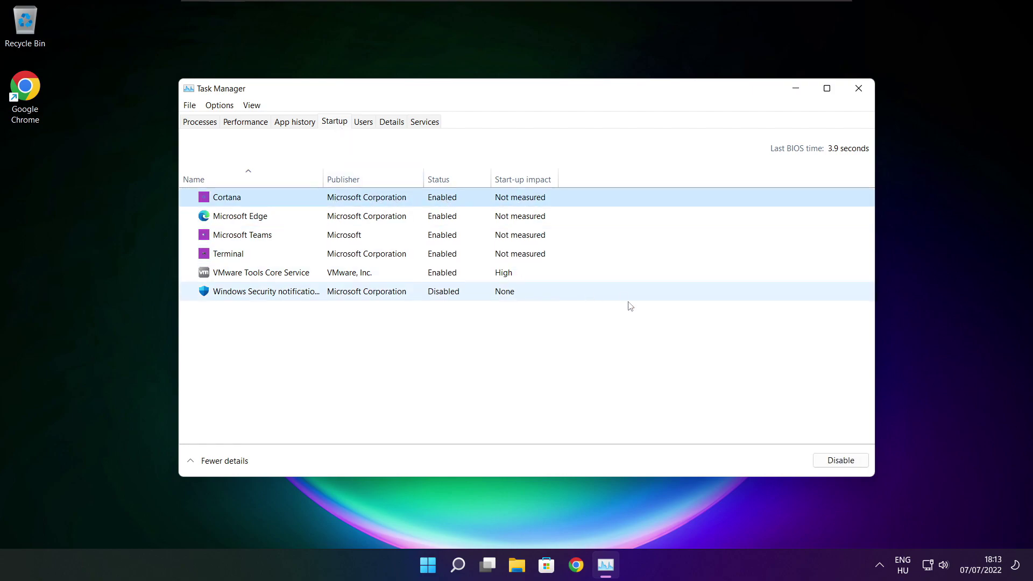
click(841, 465)
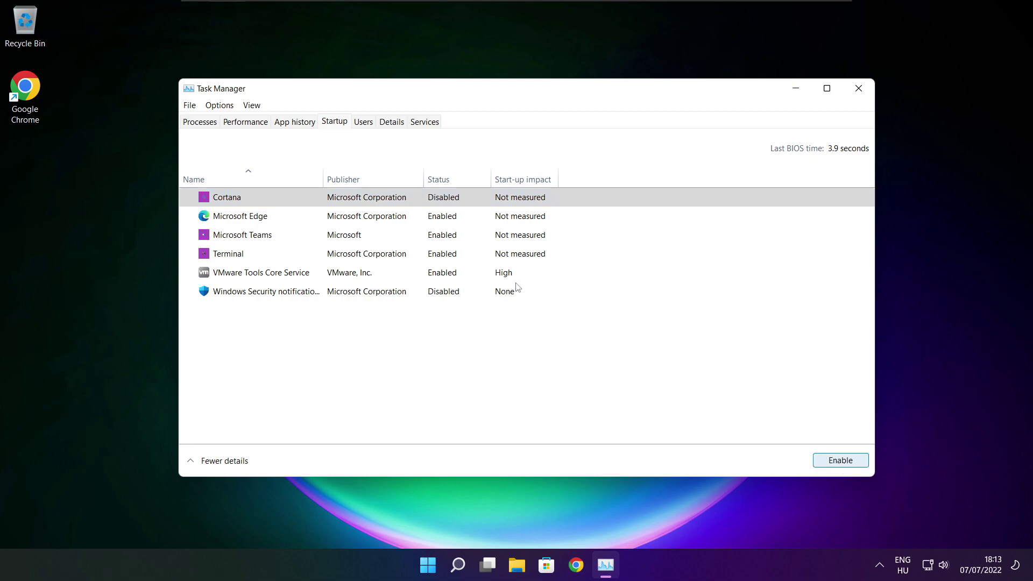
click(318, 222)
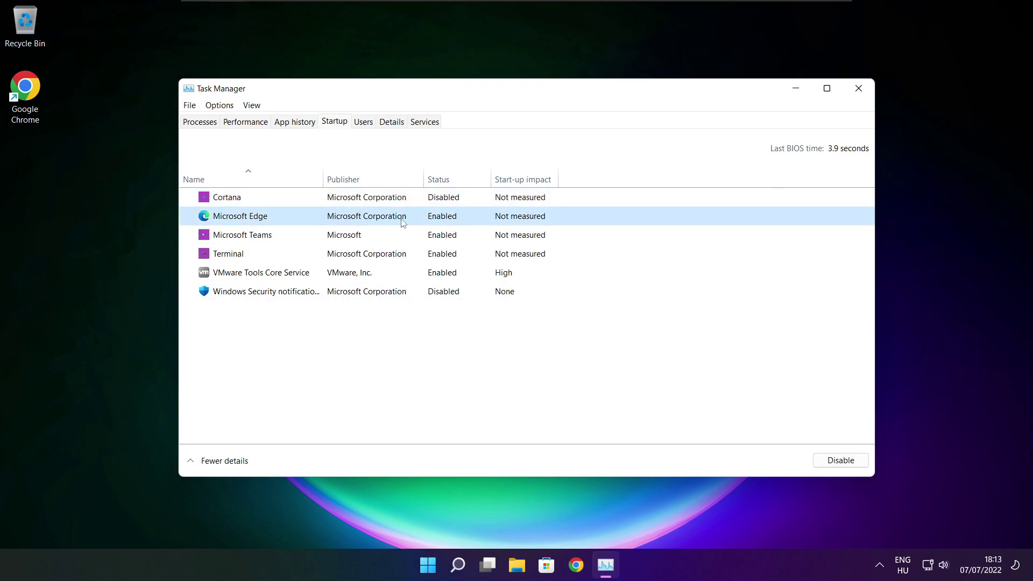
click(836, 460)
click(456, 237)
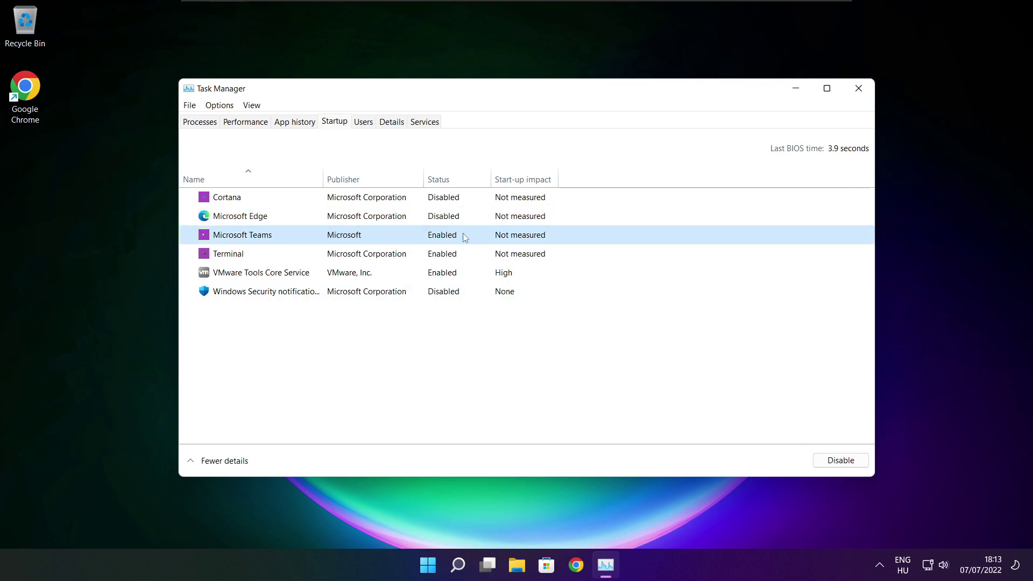
click(840, 460)
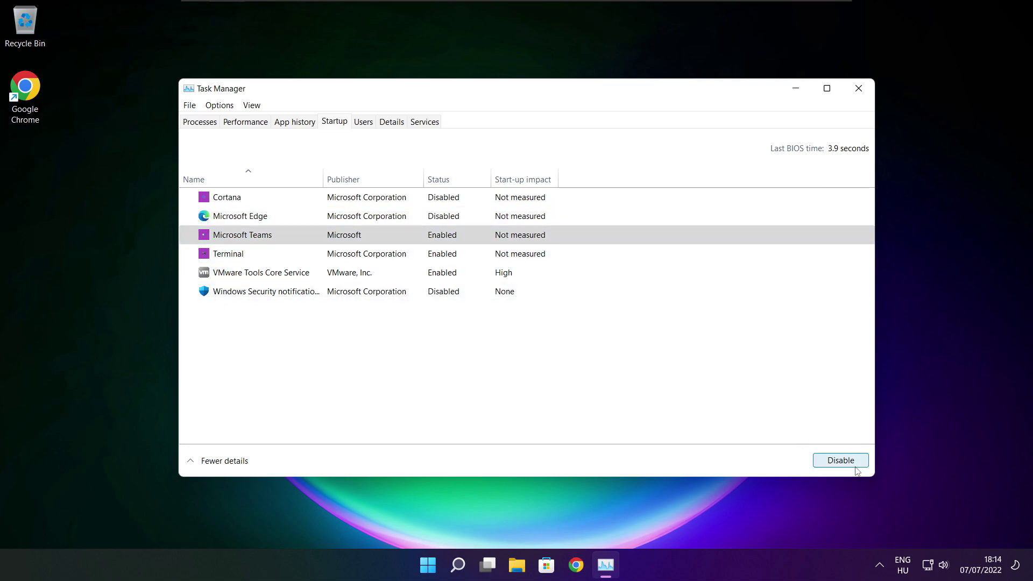
click(388, 257)
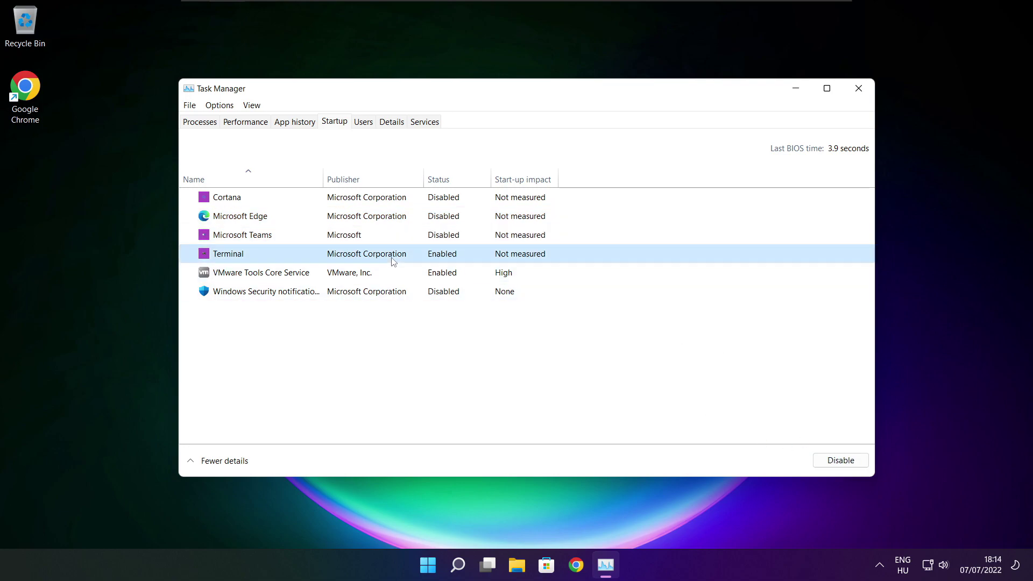
click(853, 464)
click(482, 257)
click(859, 89)
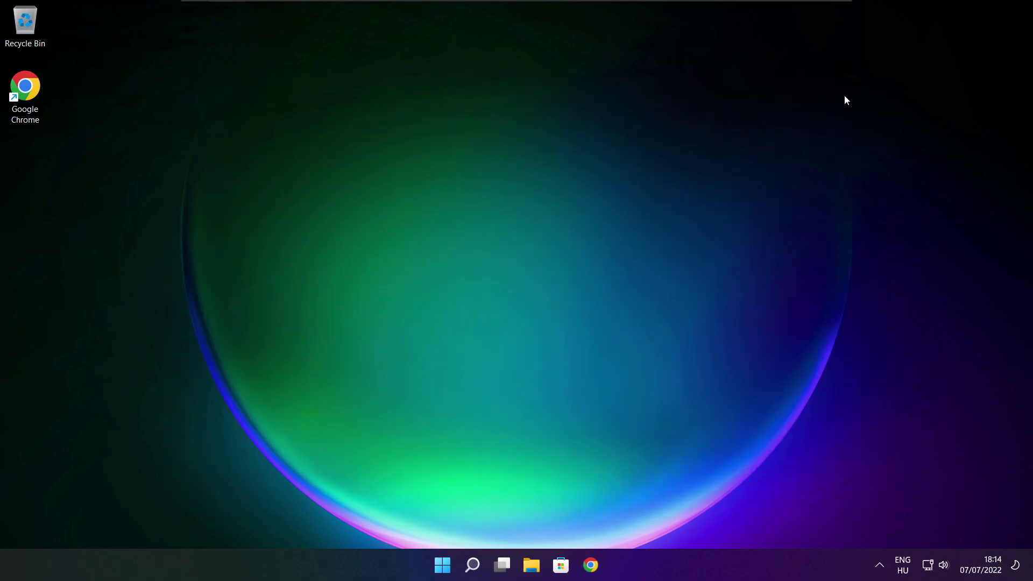
Search 'optimise', then analyse and optimise drive C: in Defragment and Optimise Drives.
click(474, 572)
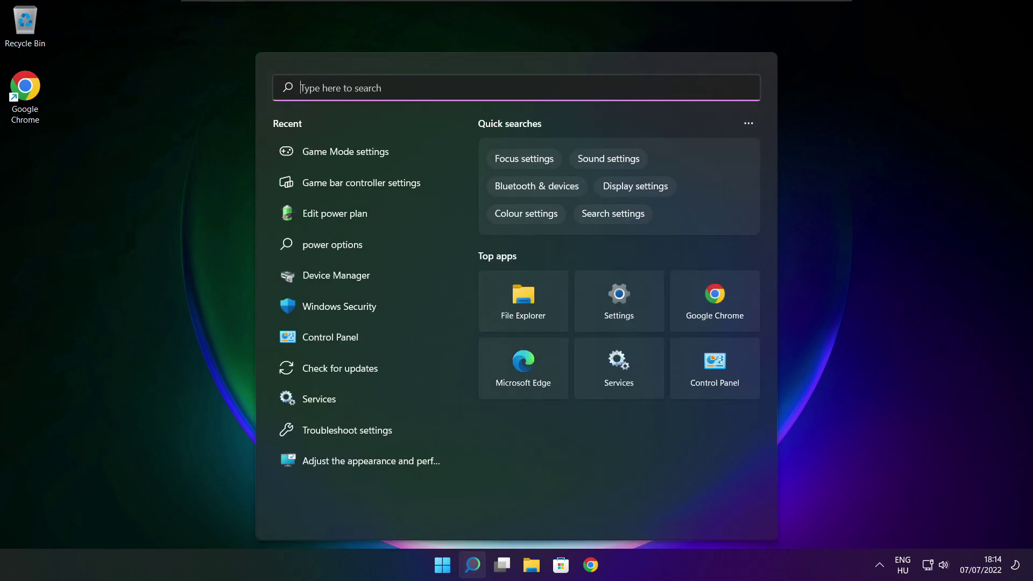
text(optimi)
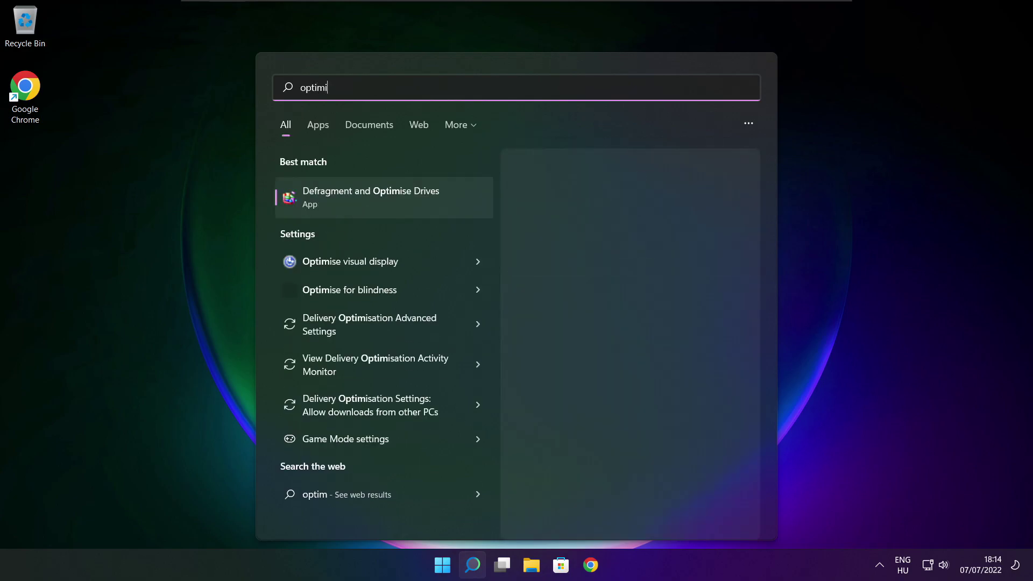
text(se)
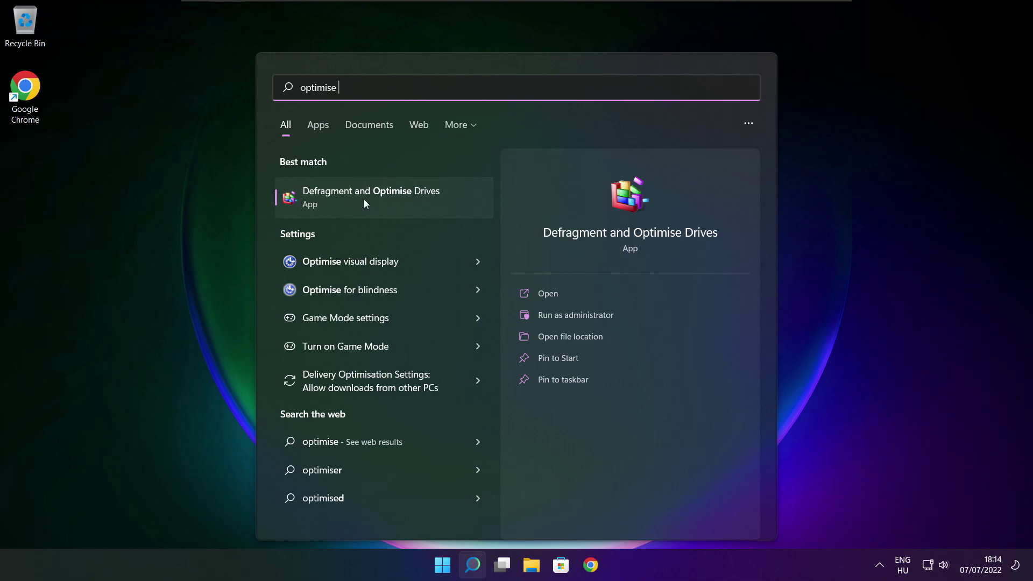
click(396, 198)
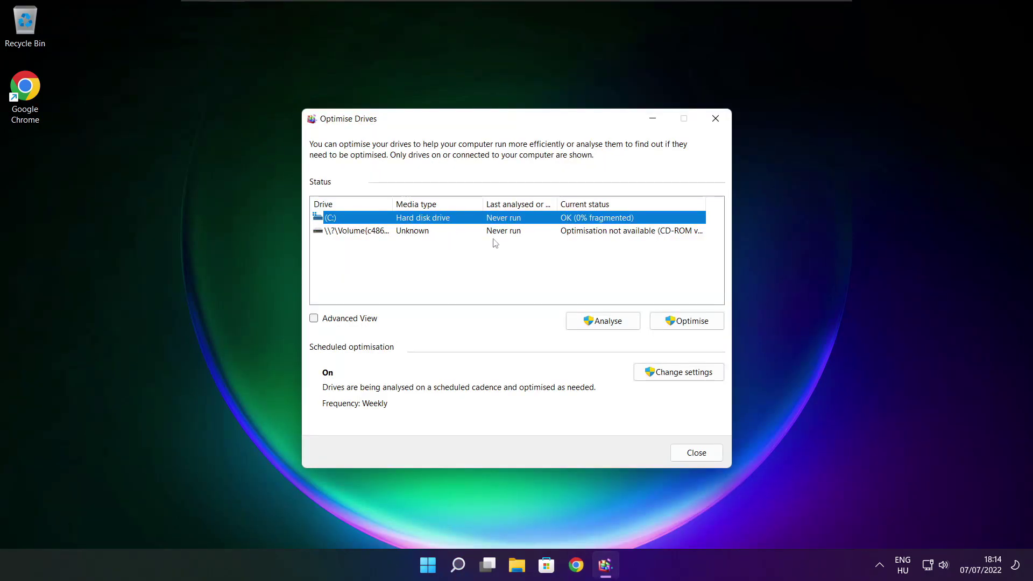
click(595, 321)
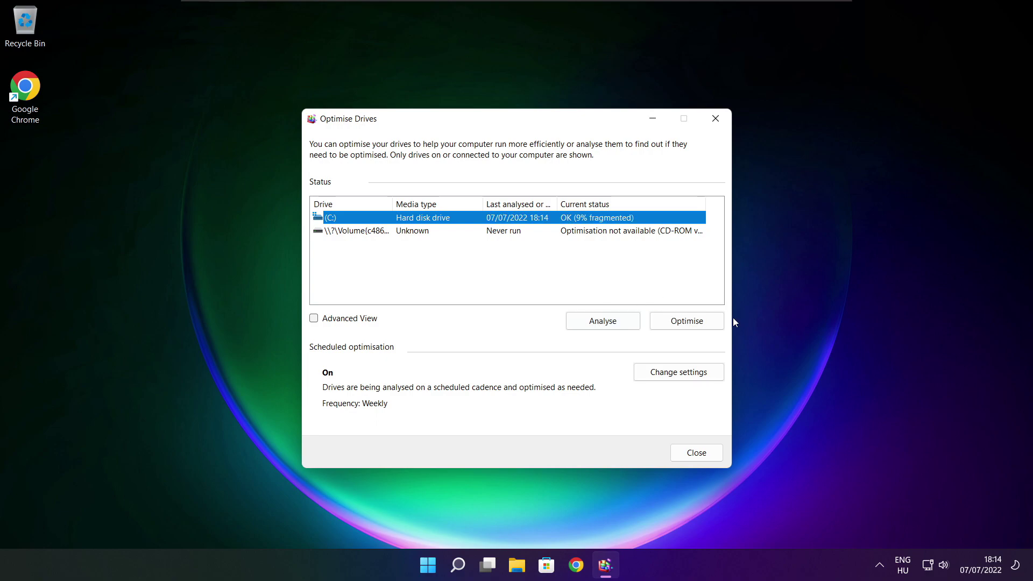
click(693, 323)
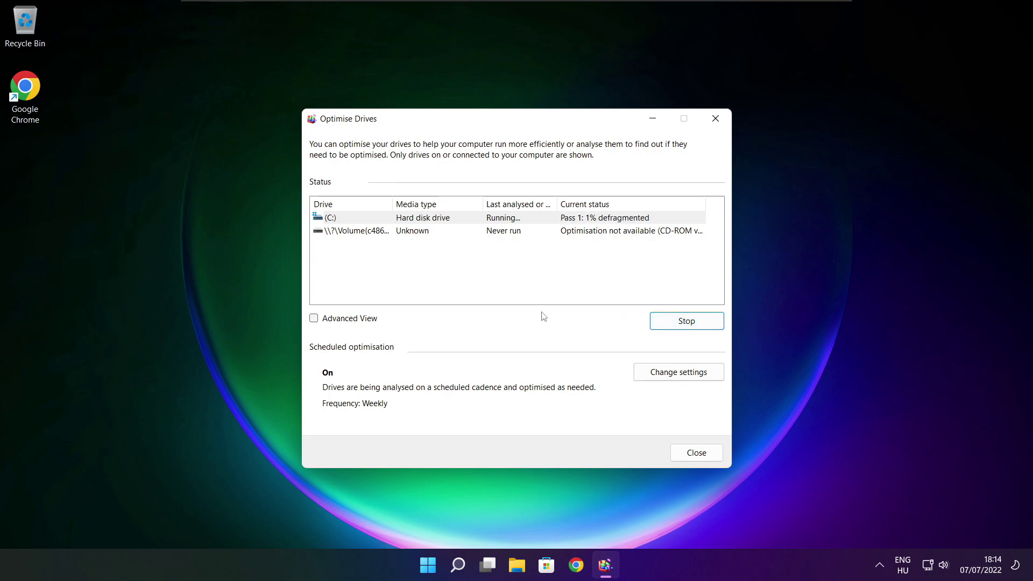
key(alt+F4)
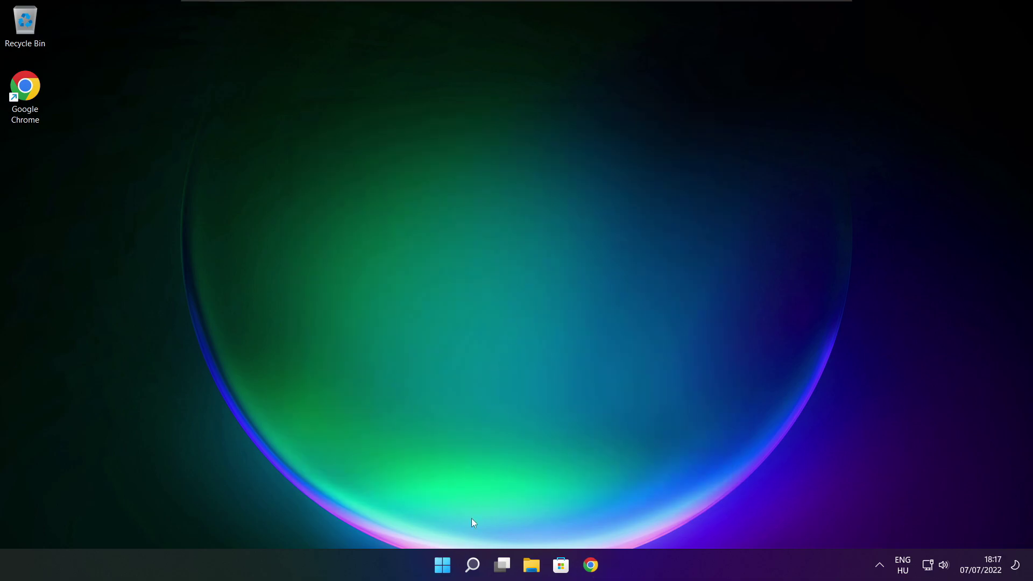
Search 'updates', run a Windows Update check, then close Settings.
click(473, 565)
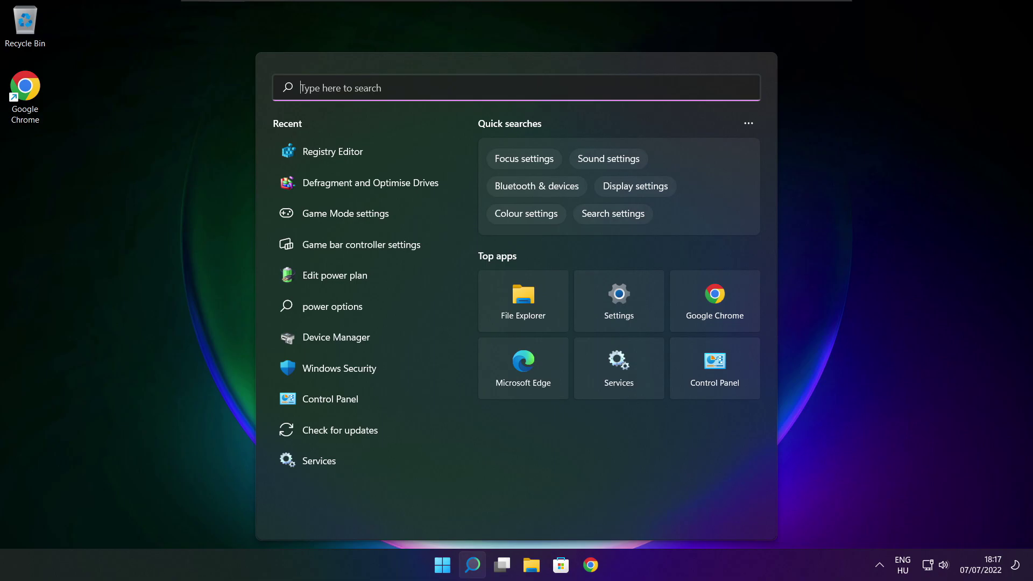
text(updates)
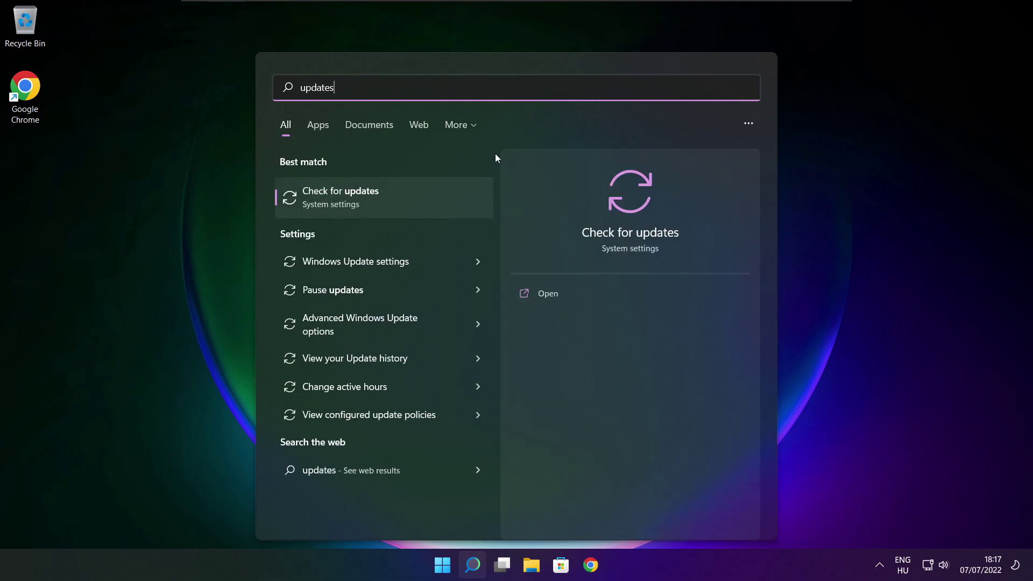
click(376, 200)
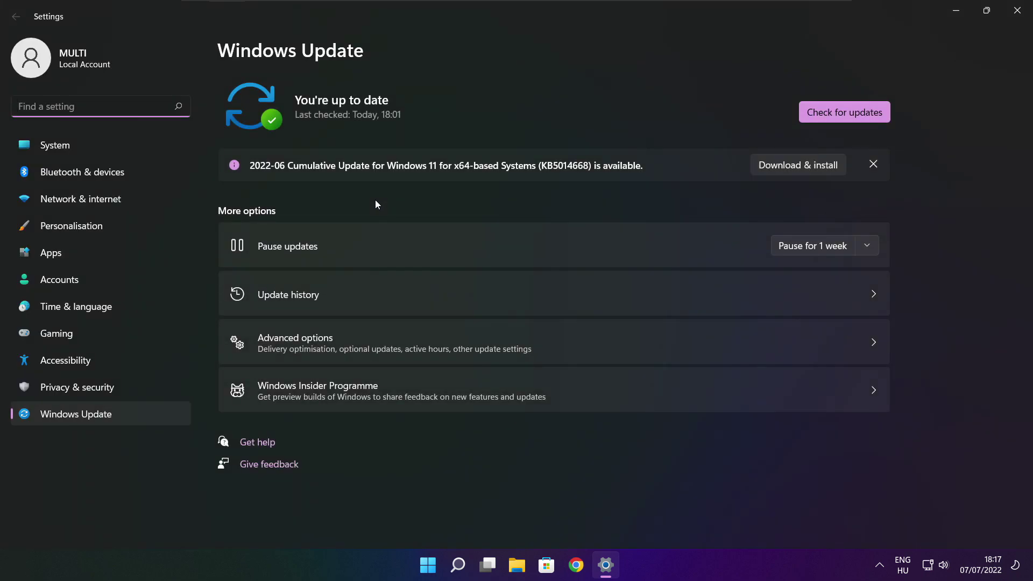
click(844, 113)
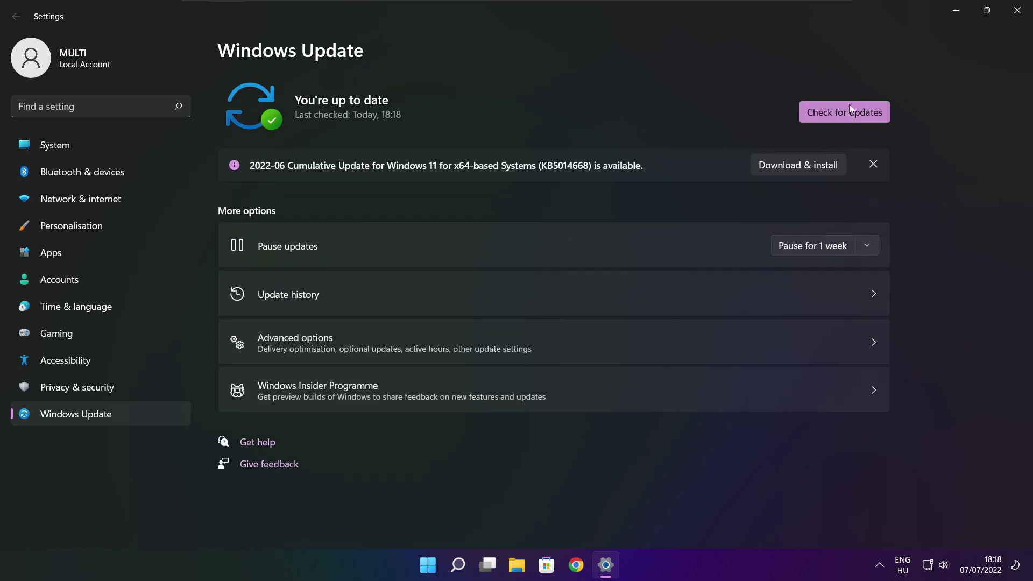
click(1017, 12)
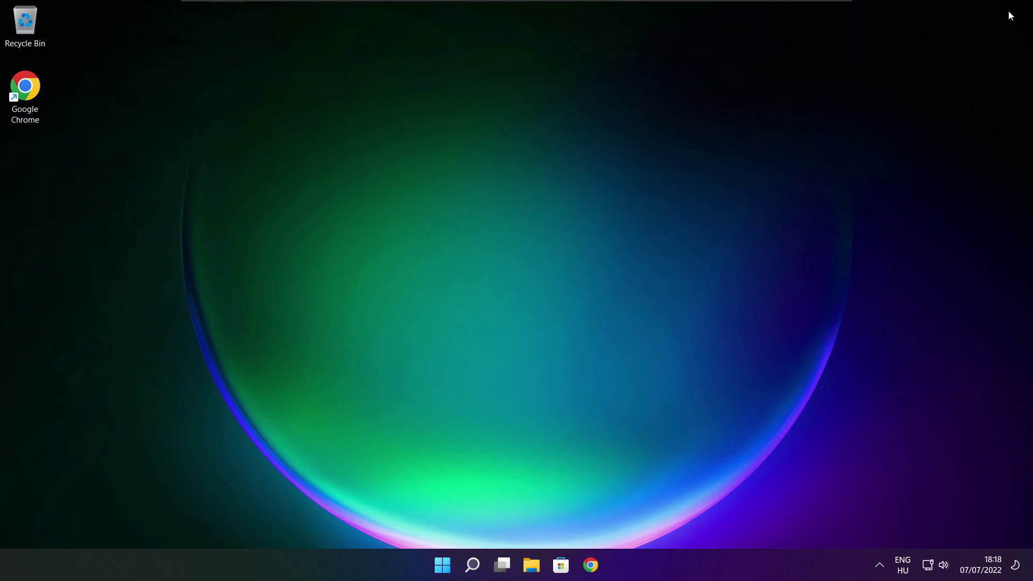
Launch Registry Editor by searching 'regedit' and centre its window on screen.
click(473, 568)
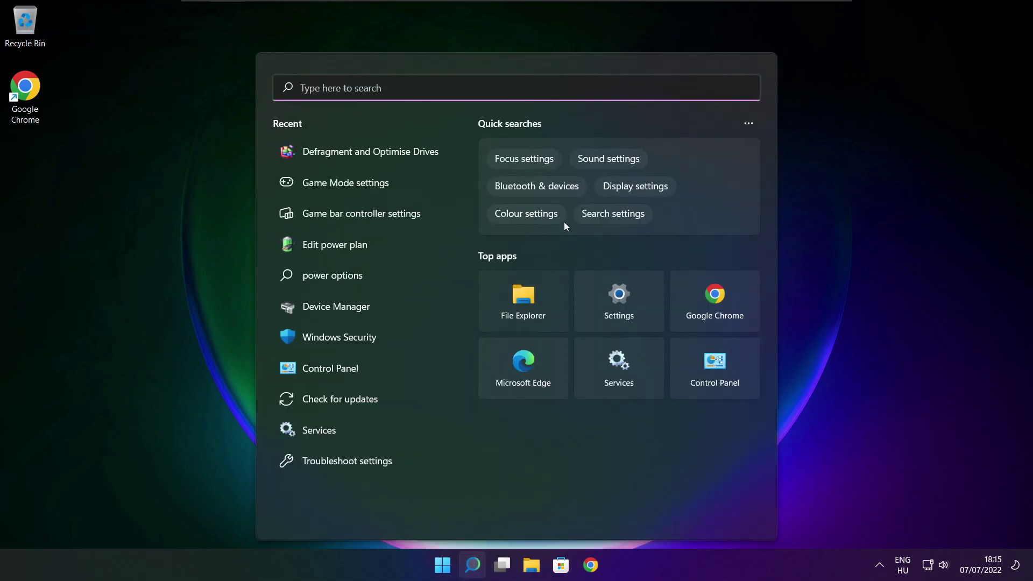
text(regedit)
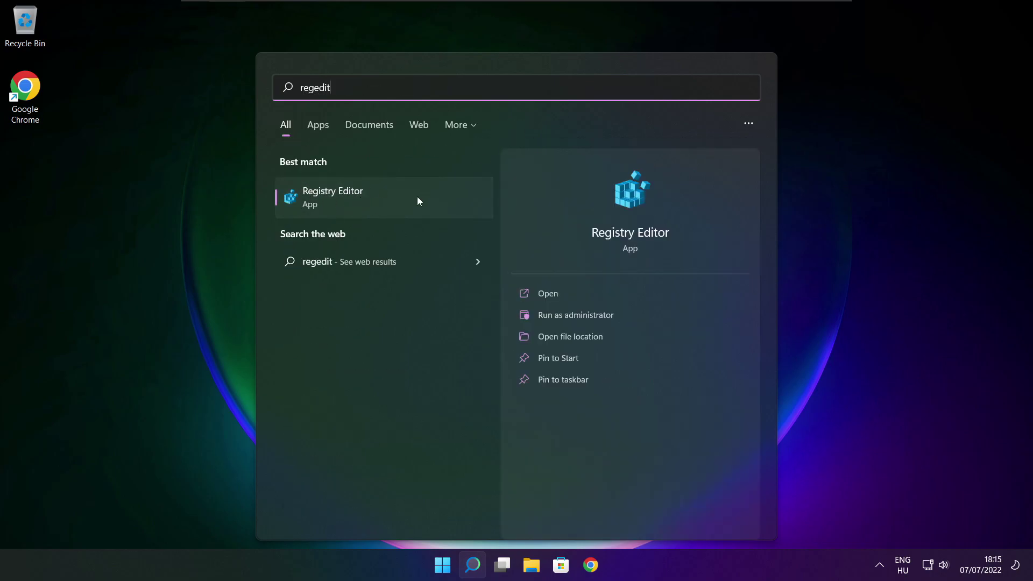
click(393, 196)
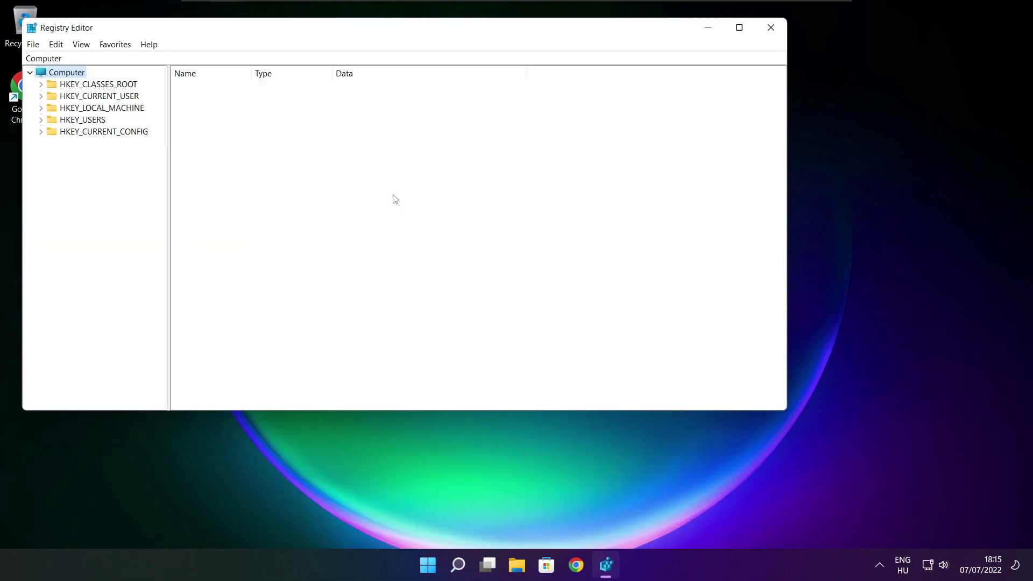
drag(313, 30, 419, 108)
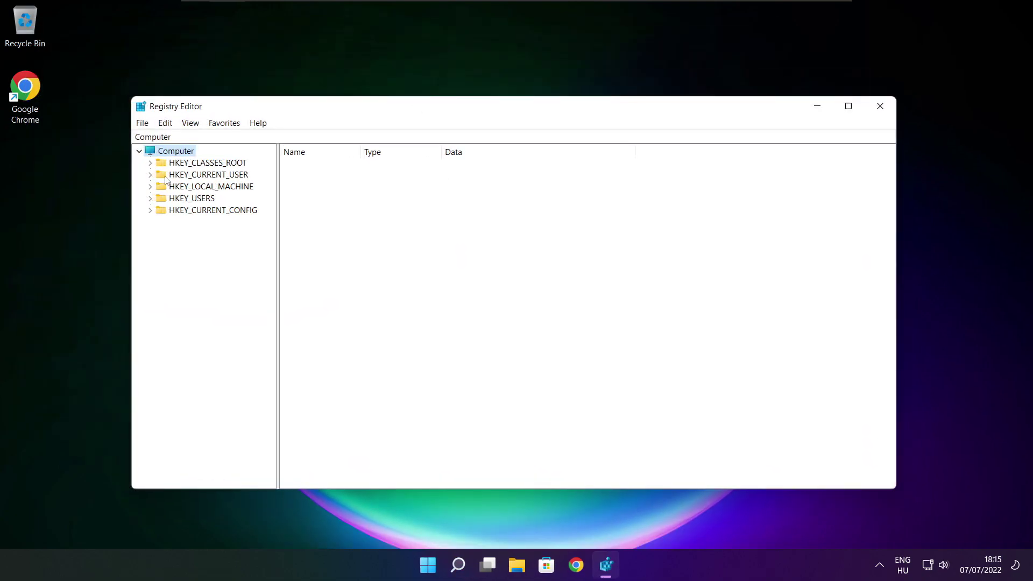
Navigate to HKEY_CURRENT_USER\System\GameConfigStore, widen the Name column and select GameDVR_Enabled.
click(154, 176)
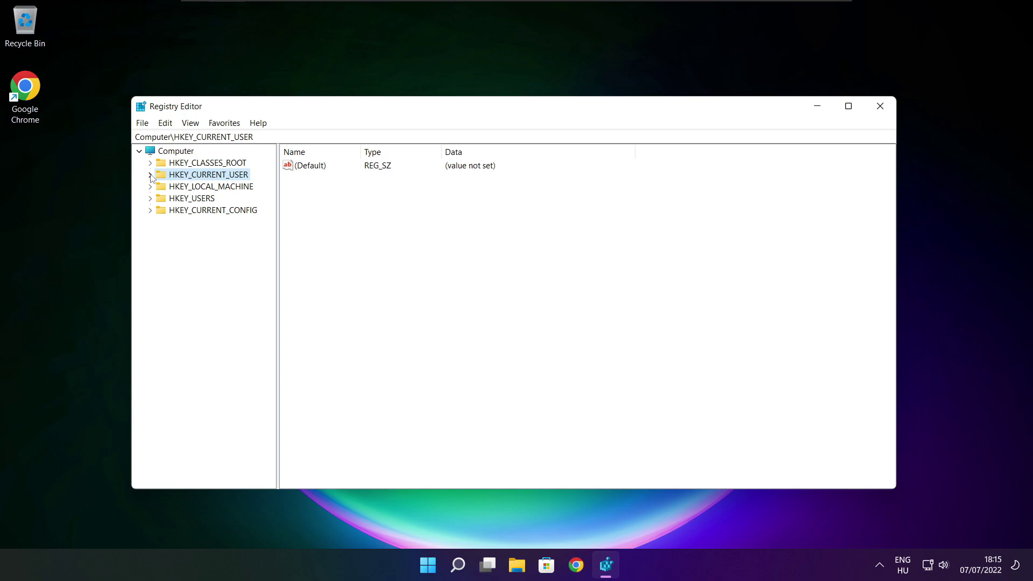
click(150, 175)
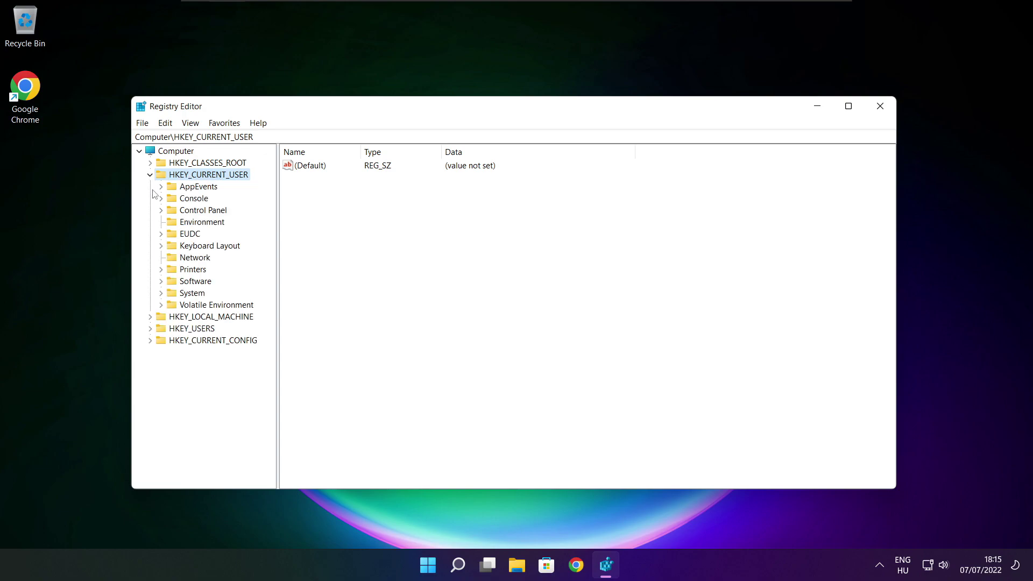
click(171, 295)
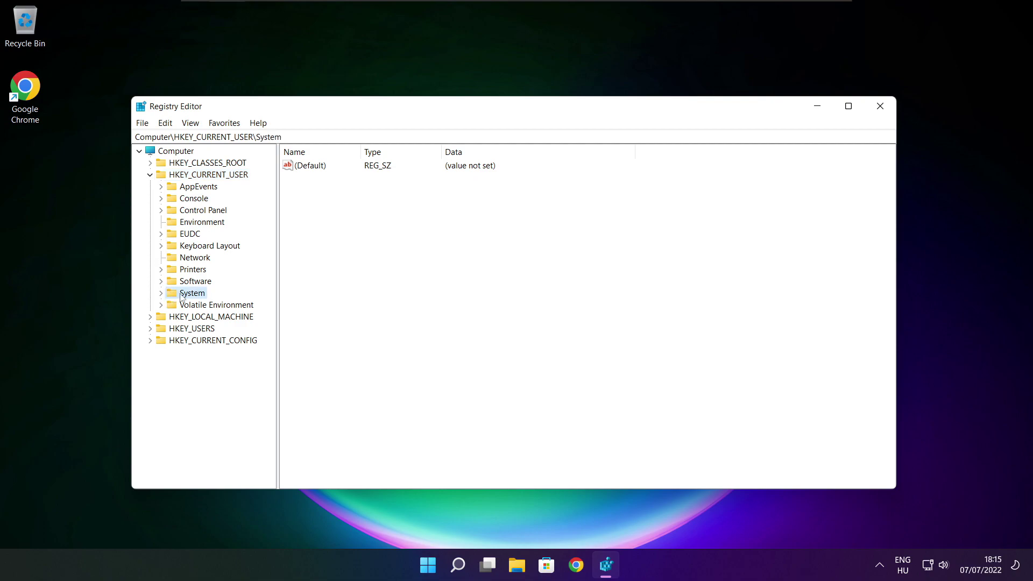
click(161, 294)
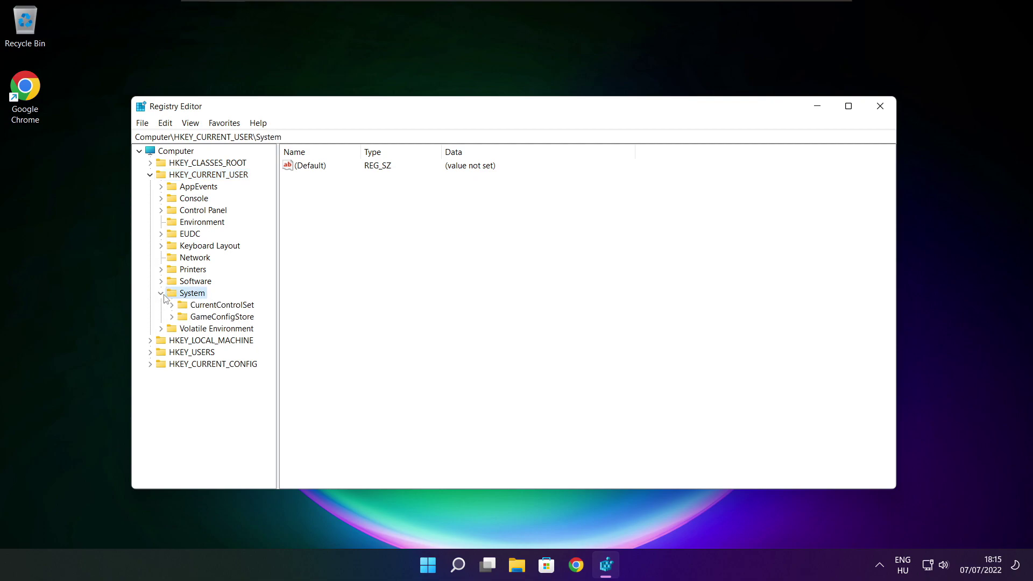
click(194, 319)
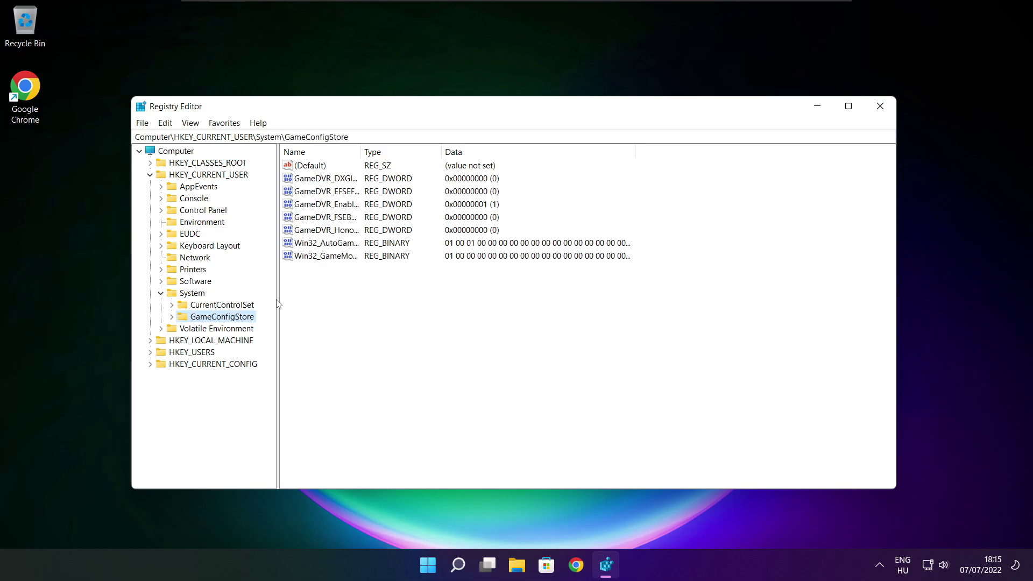
drag(362, 151, 452, 150)
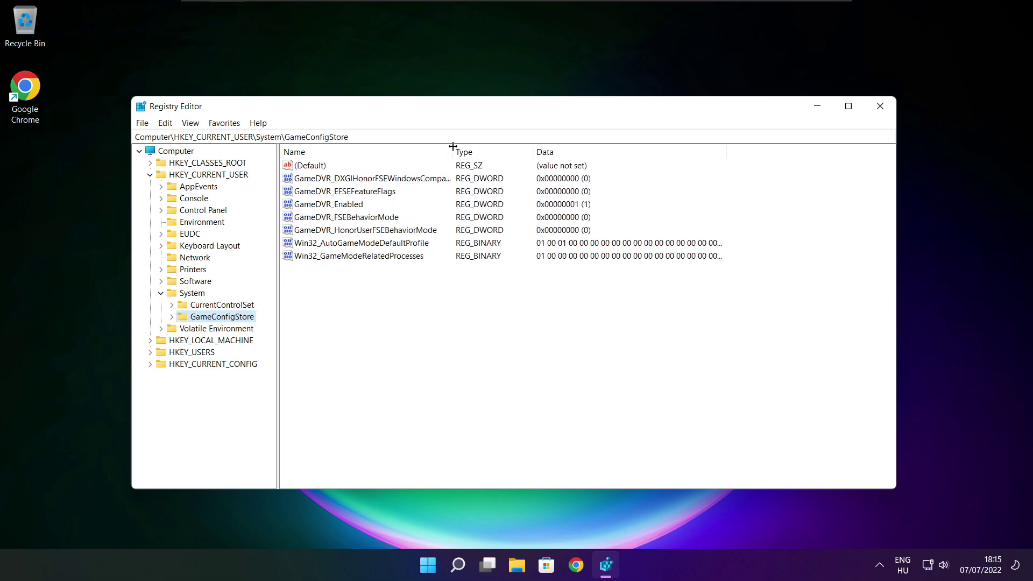
click(312, 210)
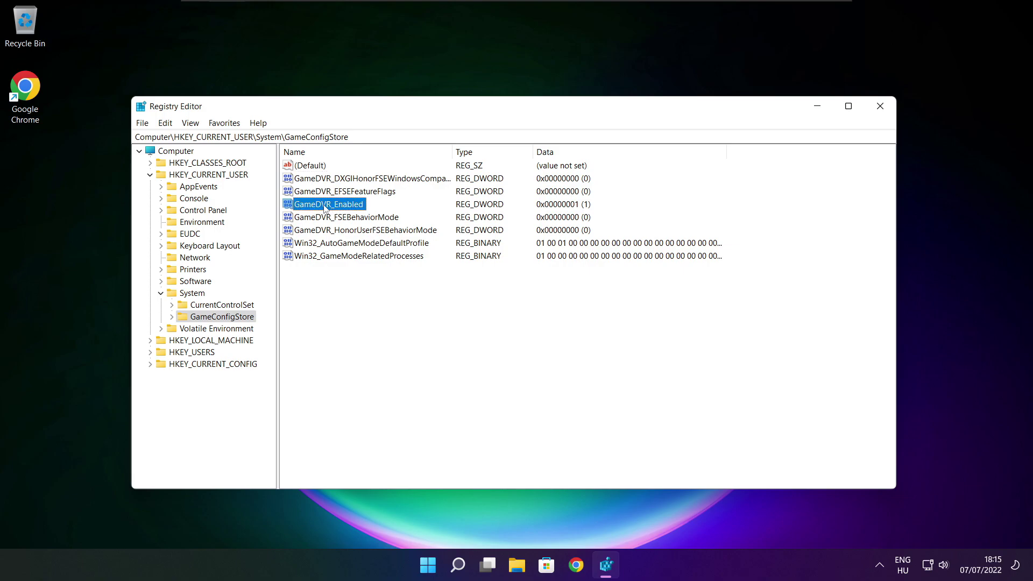
Change GameDVR_Enabled from 1 to 0, then collapse HKEY_CURRENT_USER and select HKEY_LOCAL_MACHINE.
double_click(326, 209)
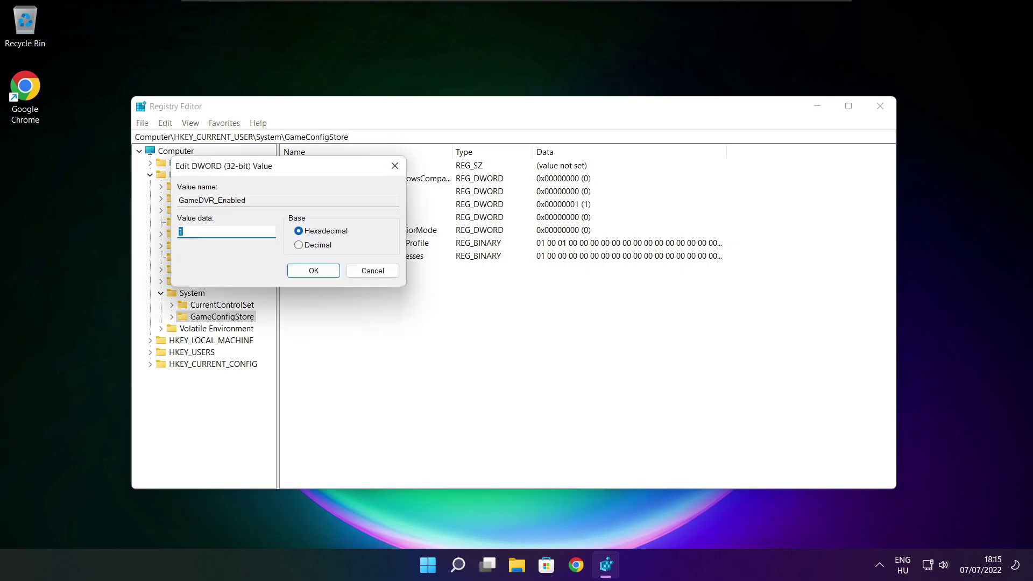
drag(304, 172, 543, 213)
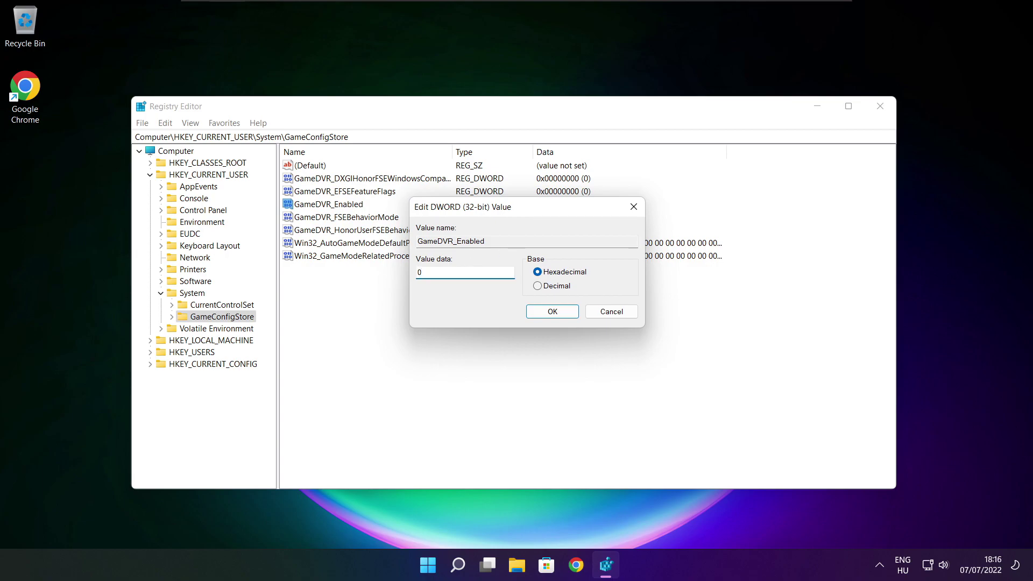
click(553, 313)
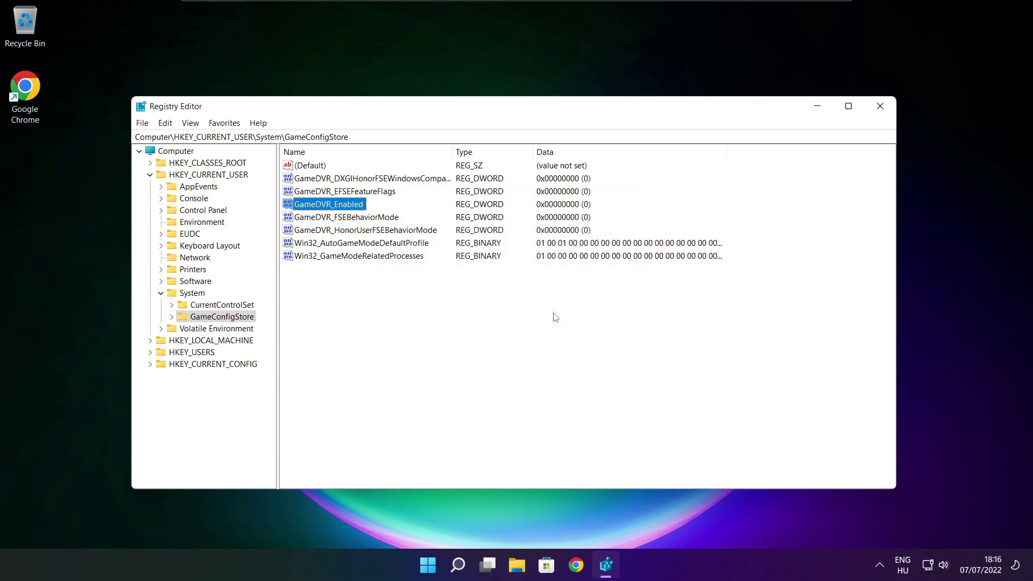
click(150, 175)
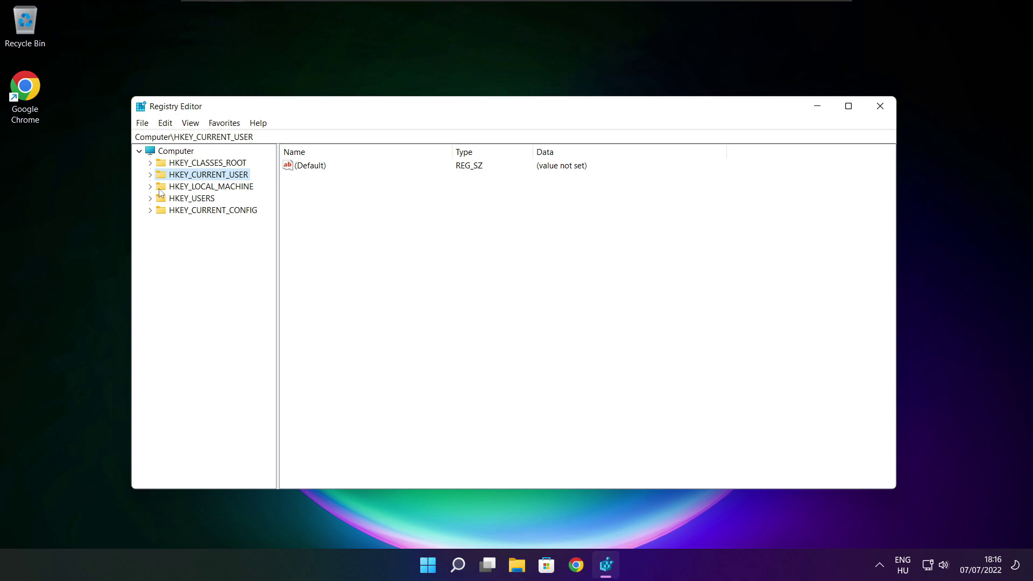
click(159, 189)
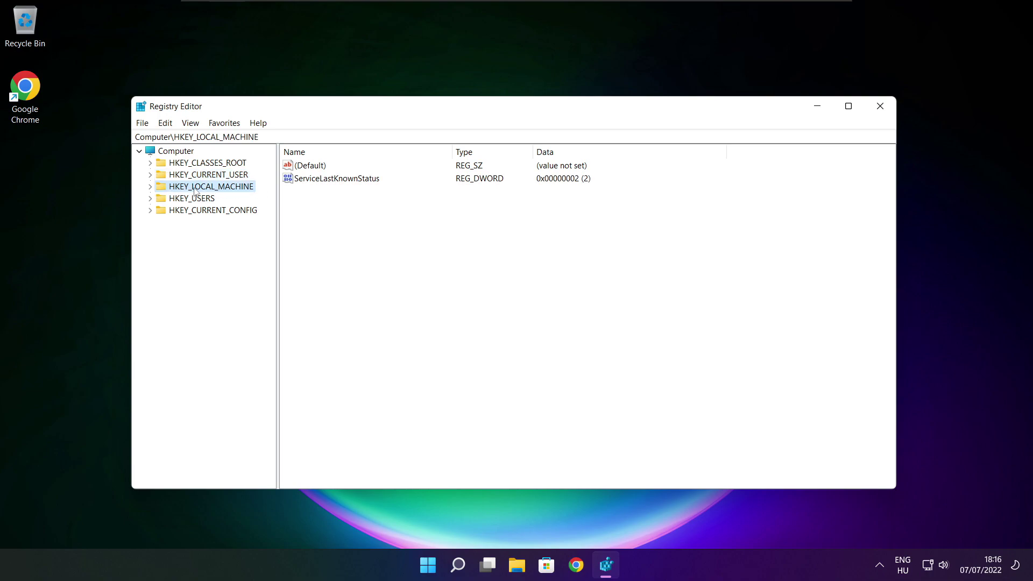
Expand HKEY_LOCAL_MACHINE > SOFTWARE > Microsoft in the Registry Editor key tree.
click(150, 187)
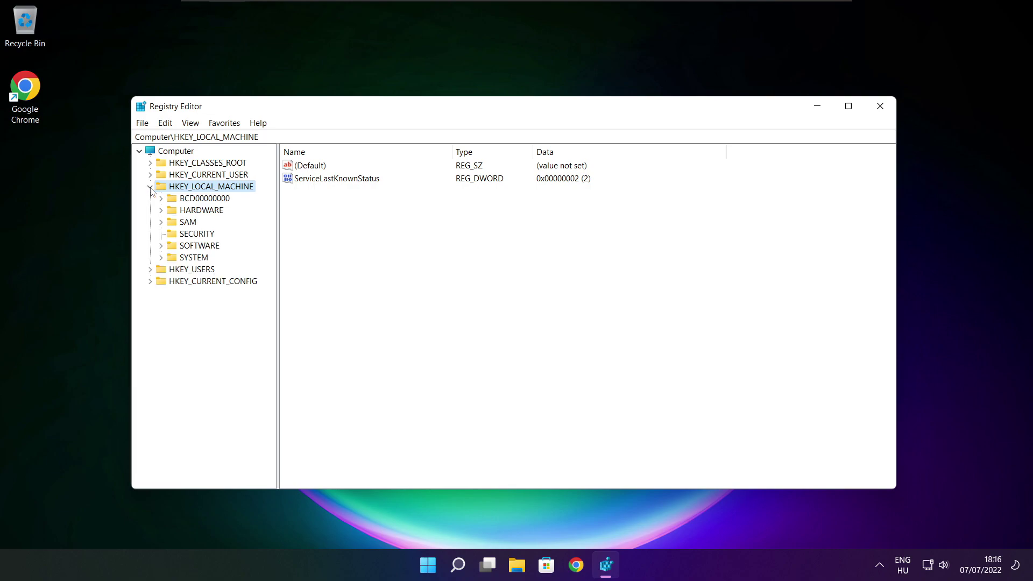
click(188, 248)
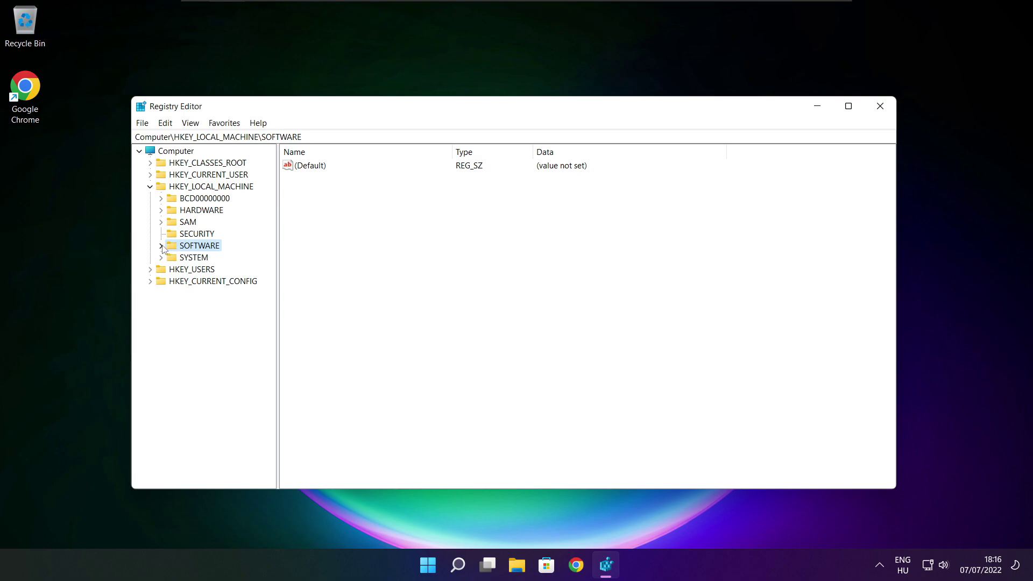
click(161, 246)
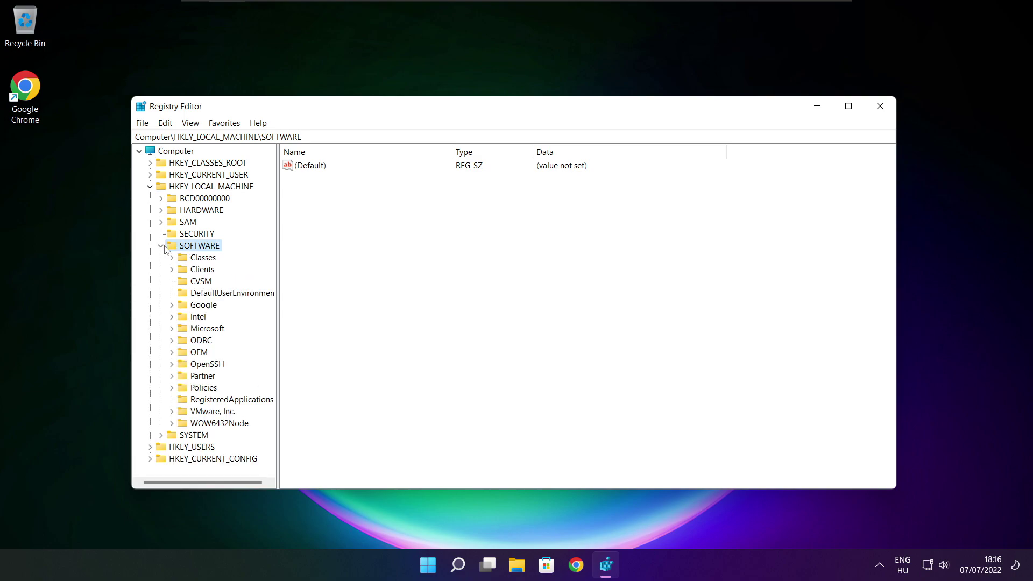
click(199, 330)
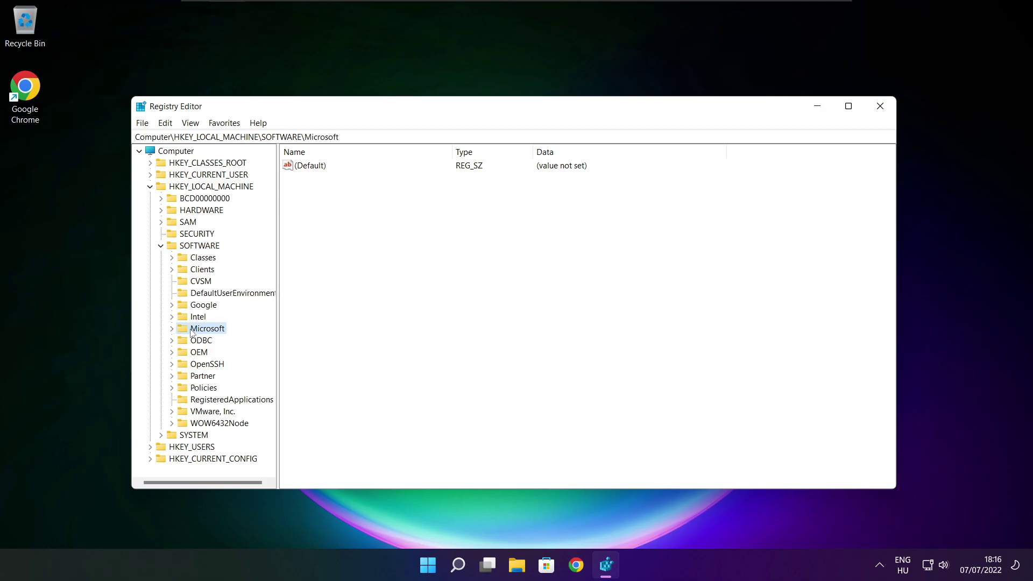
click(173, 330)
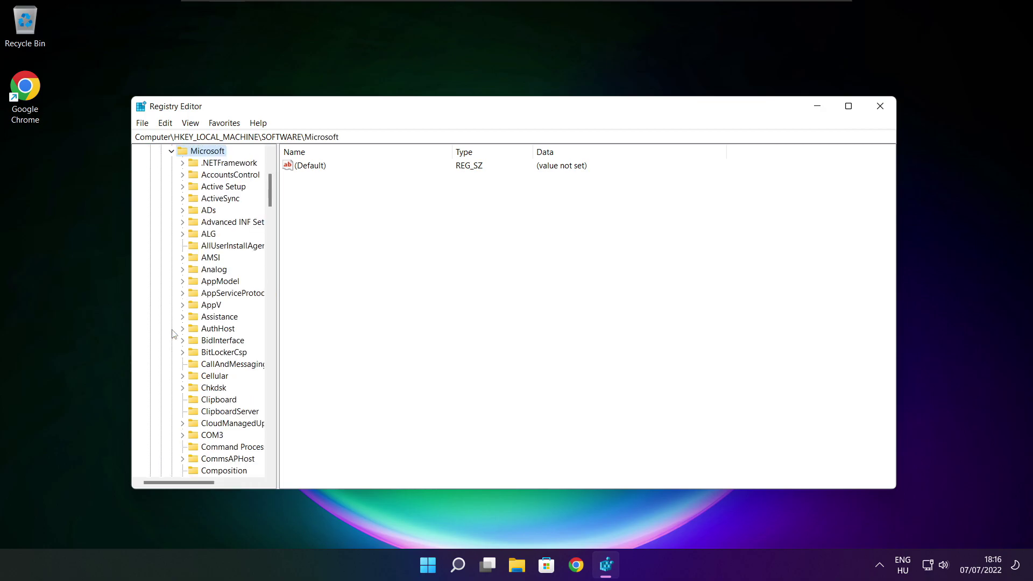
scroll(211, 322, down, 20)
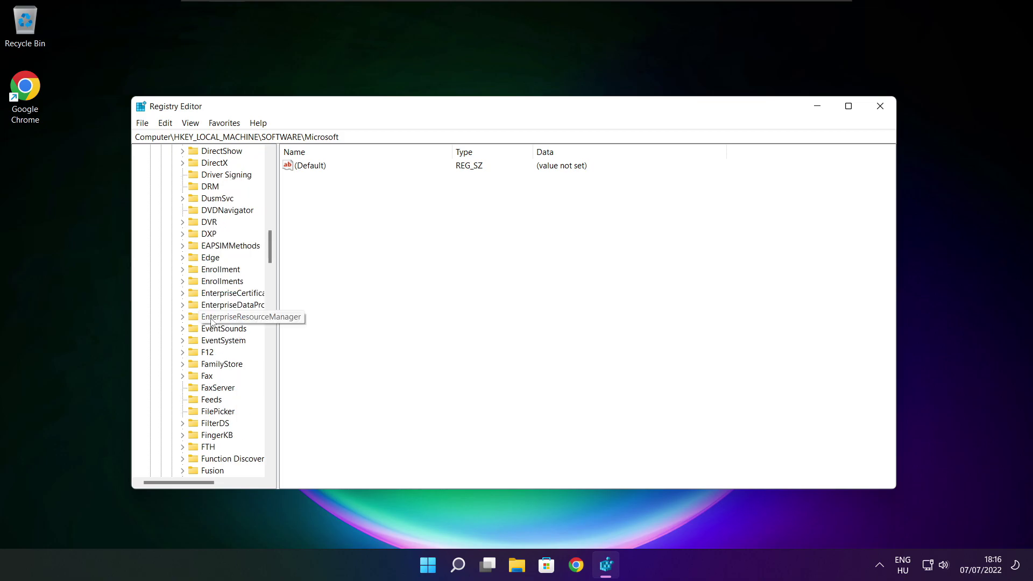
scroll(212, 322, down, 18)
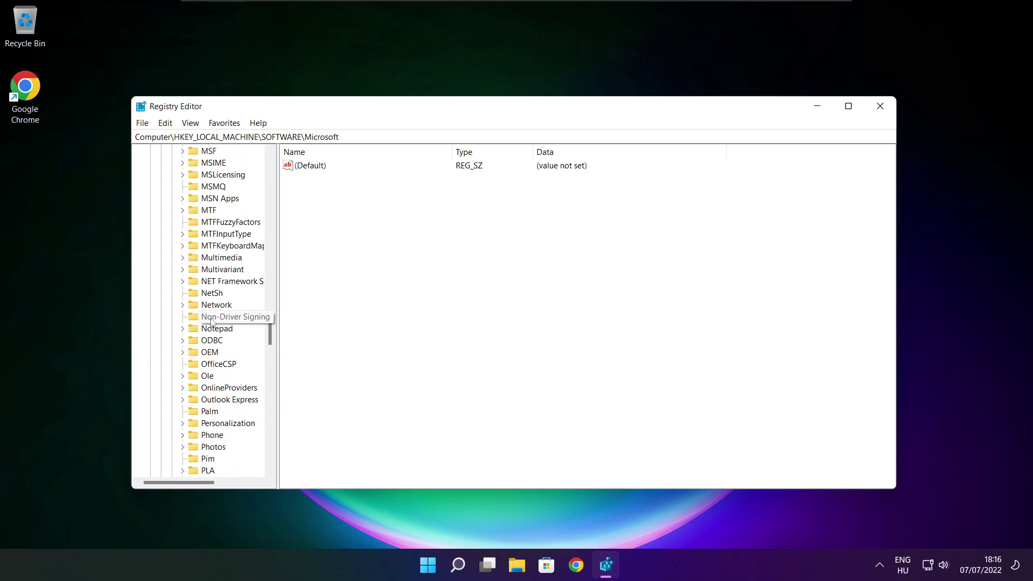
scroll(211, 322, down, 1)
scroll(213, 310, up, 1)
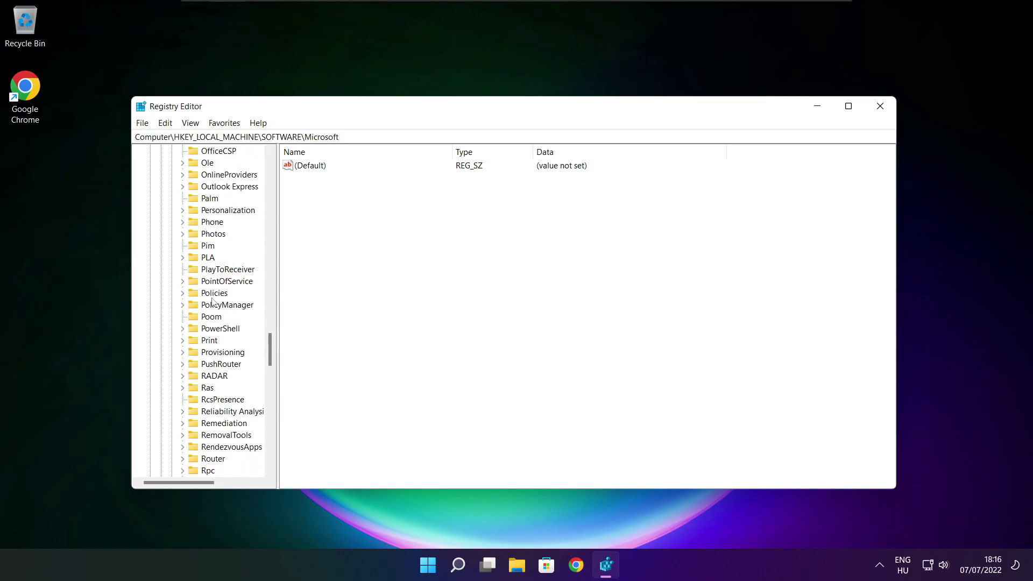
Expand Microsoft's PolicyManager key and its default subkey.
click(212, 307)
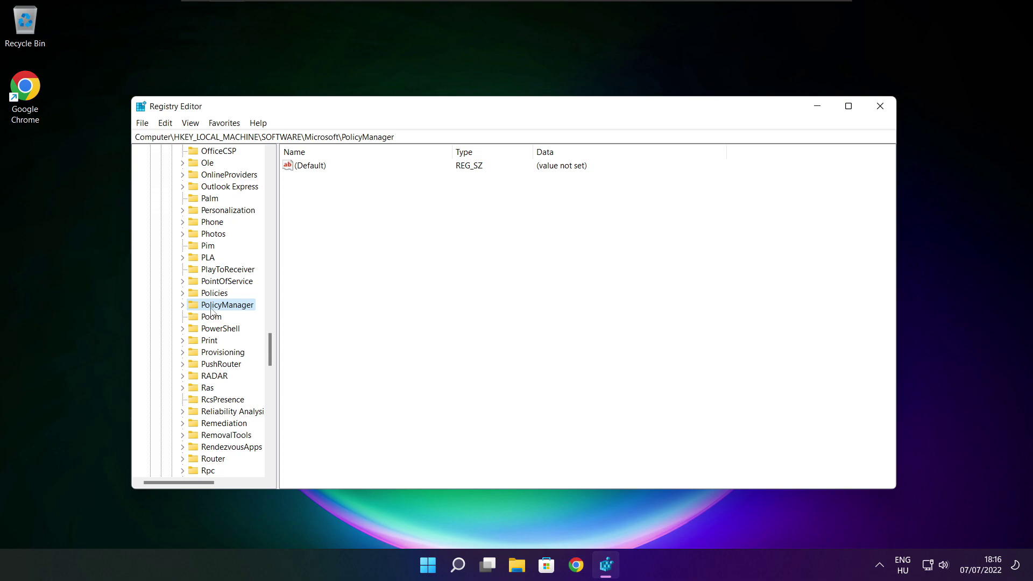
click(182, 305)
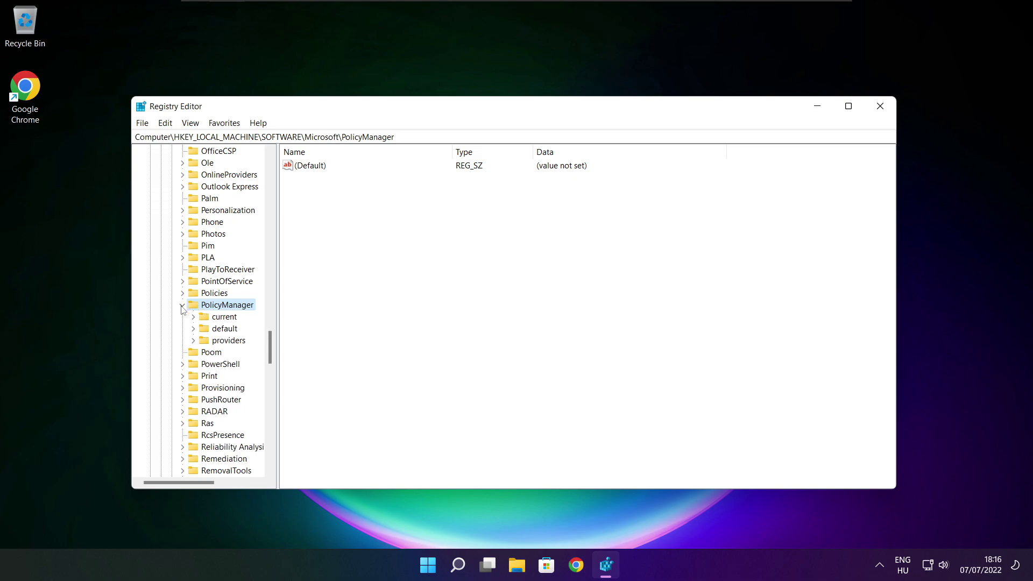
click(224, 331)
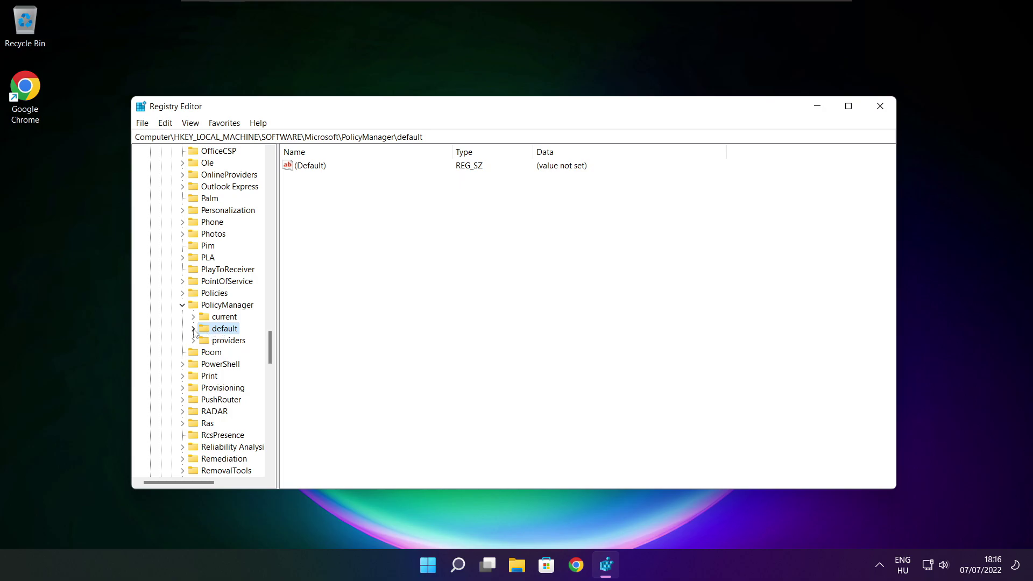
click(193, 328)
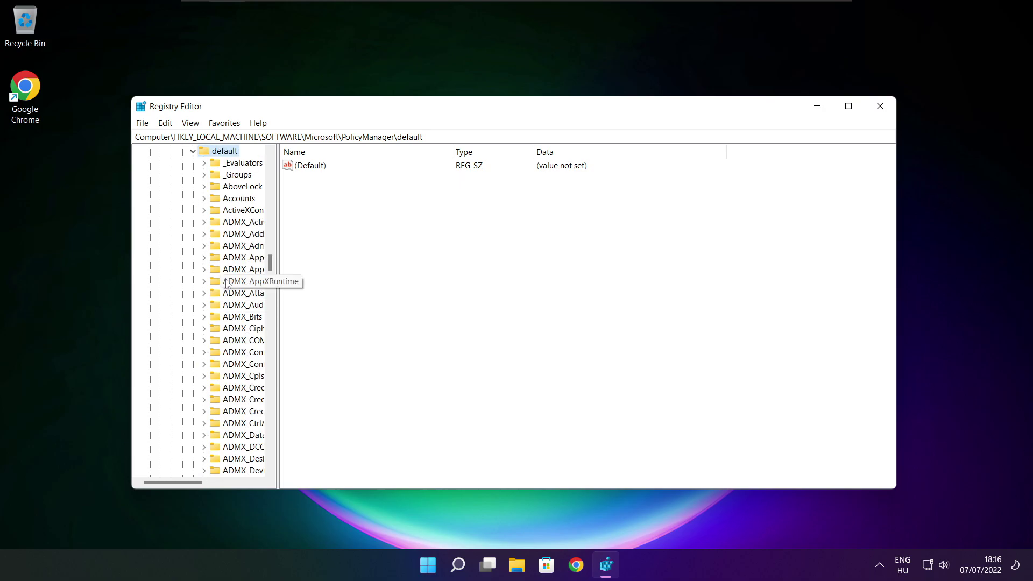
scroll(240, 236, down, 7)
scroll(240, 237, down, 20)
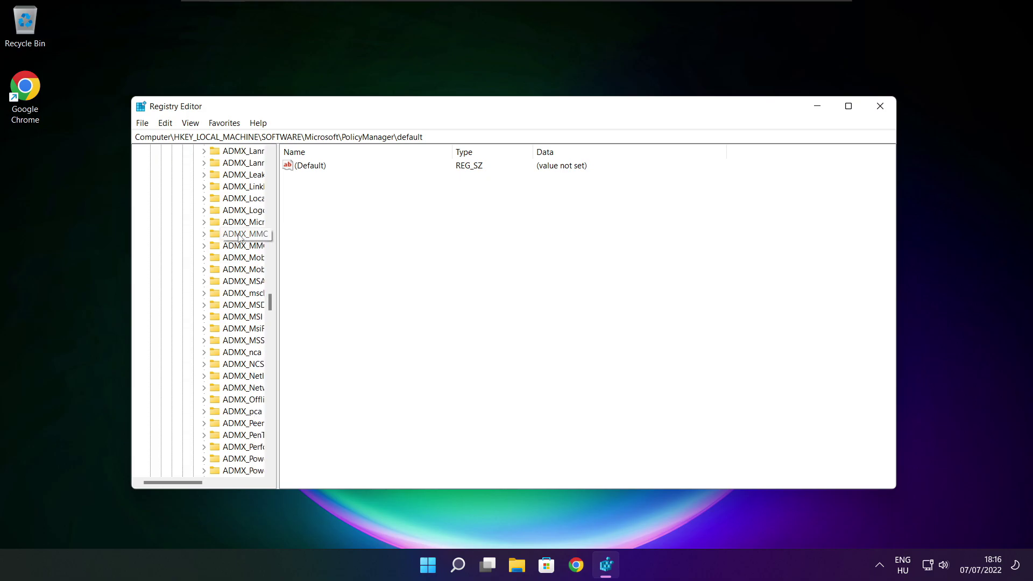
scroll(240, 237, down, 3)
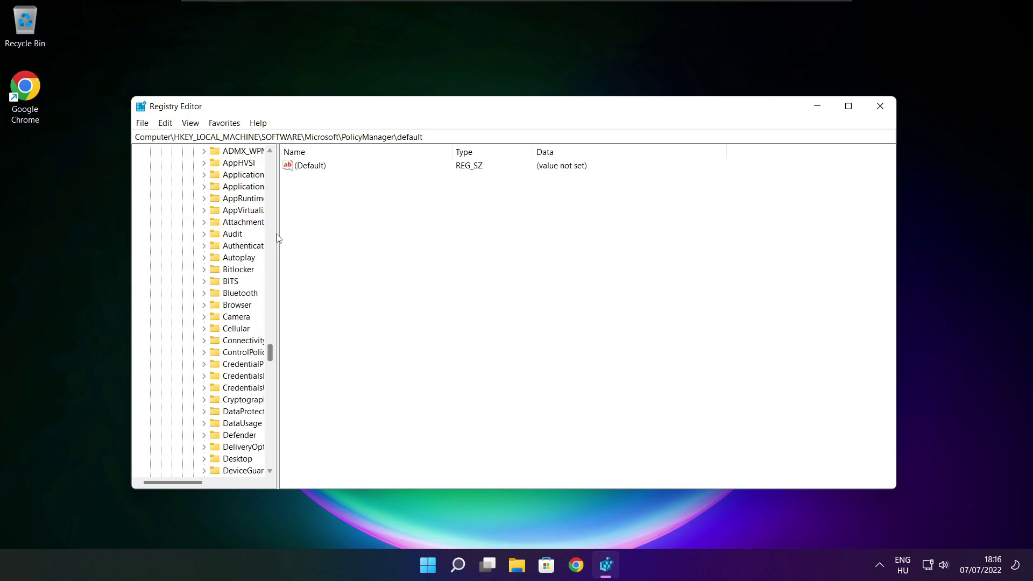
Widen the tree pane, expand ApplicationManagement, and select the AllowGameDVR key.
drag(277, 235, 342, 235)
scroll(303, 236, up, 1)
click(247, 223)
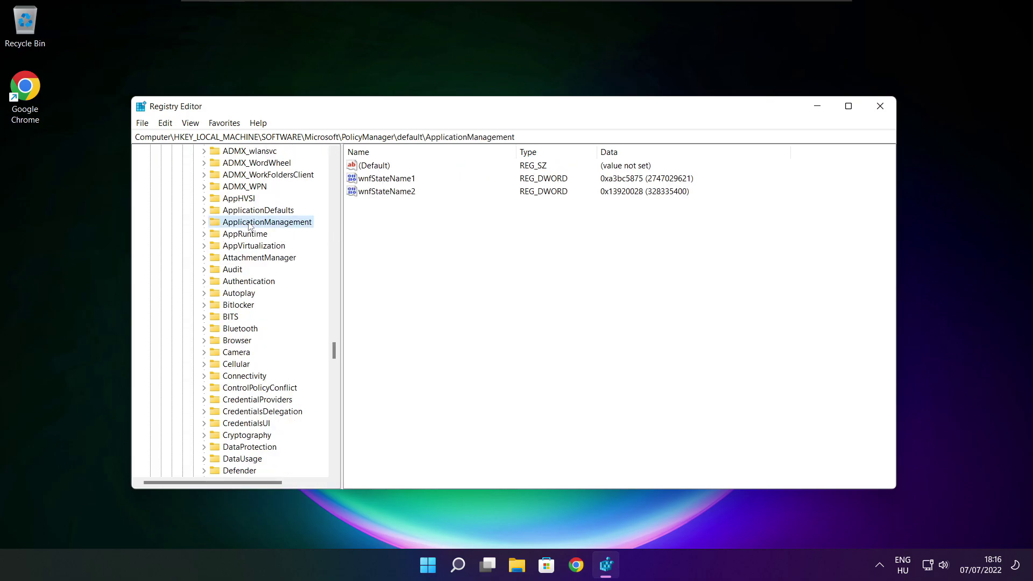
click(204, 222)
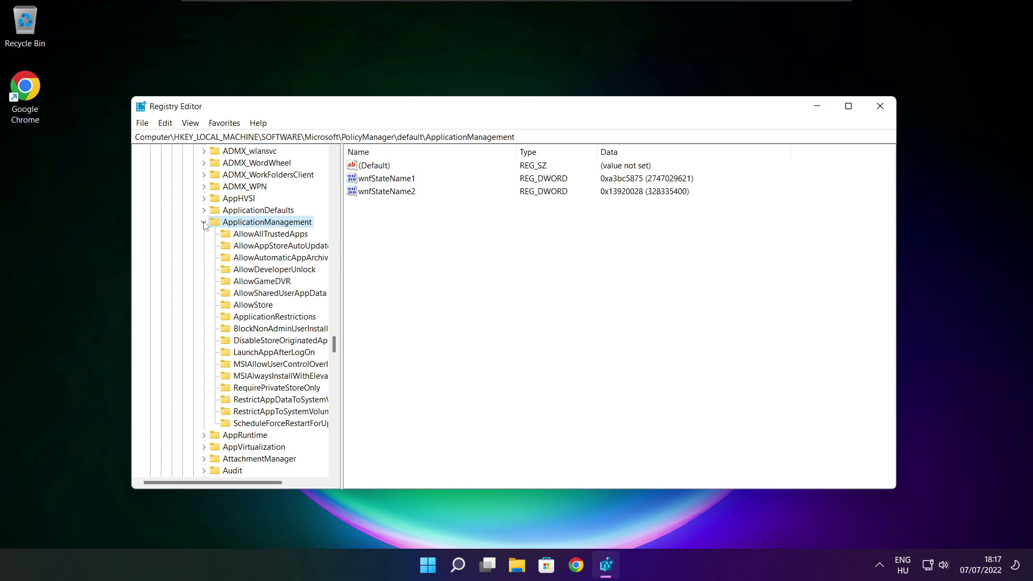
drag(342, 270, 354, 271)
click(274, 284)
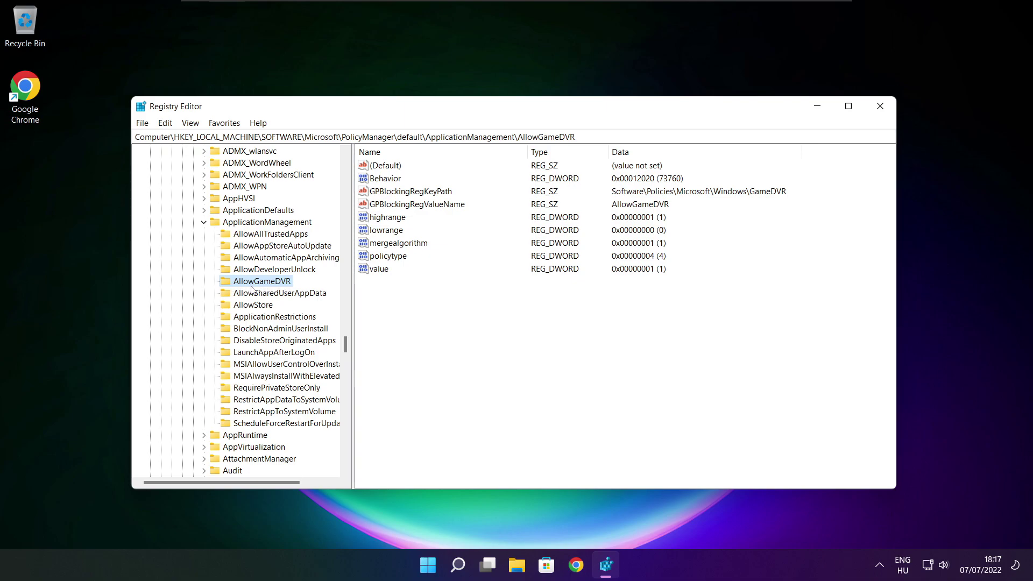
Change AllowGameDVR's 'value' entry from 1 to 0, then close Registry Editor.
click(380, 270)
double_click(380, 269)
drag(290, 172, 525, 214)
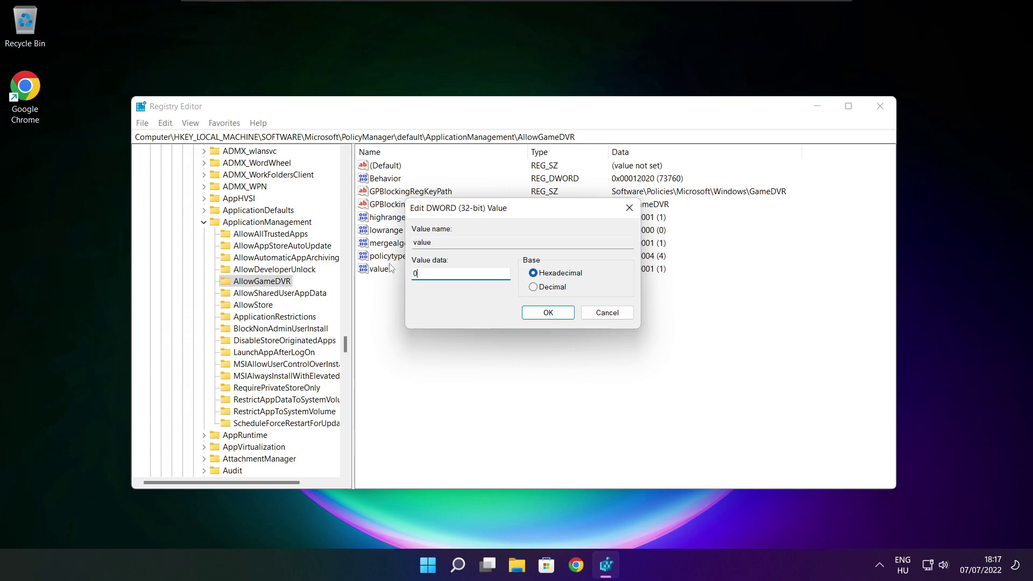
click(547, 317)
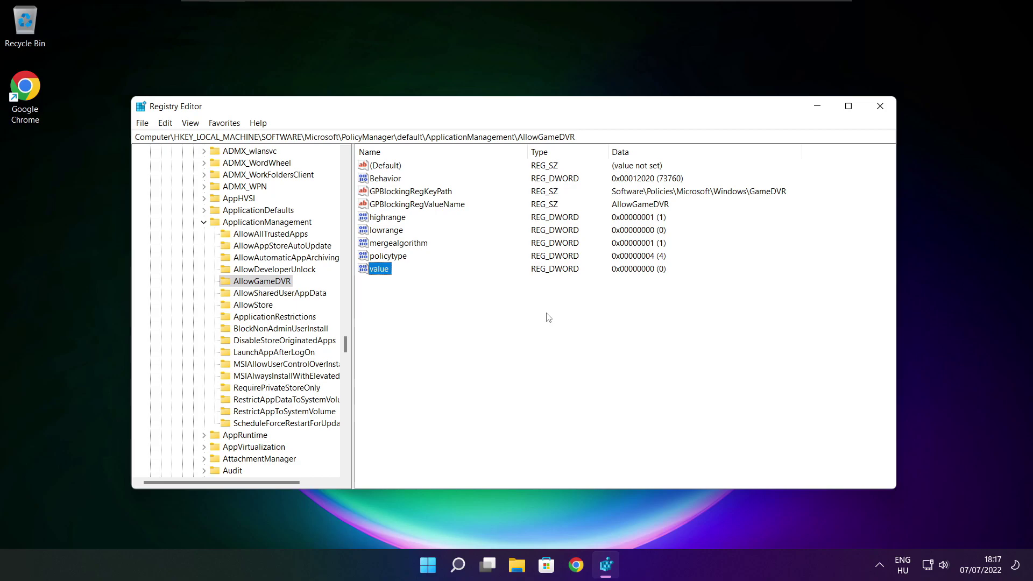
click(882, 109)
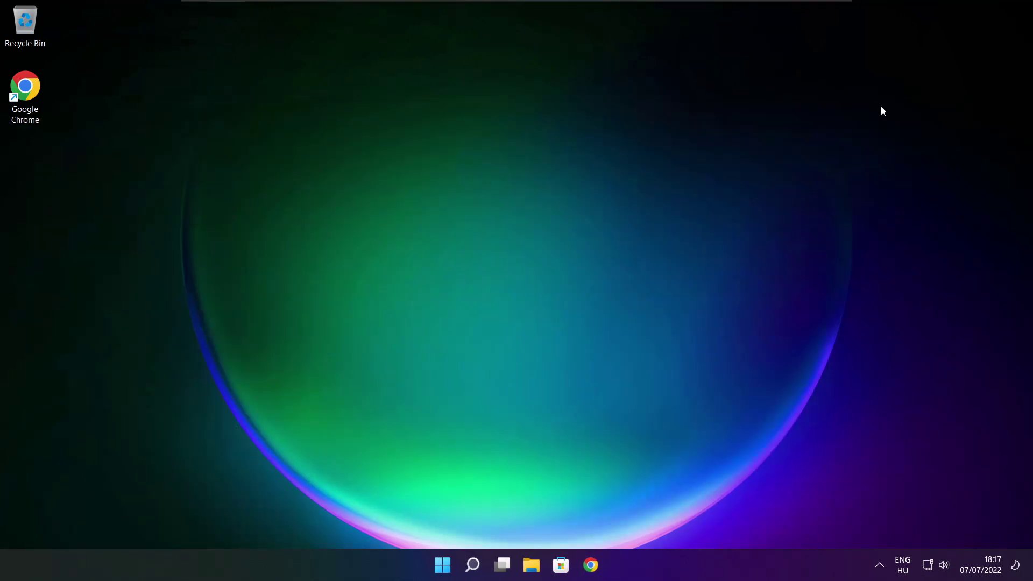
Bring Chrome back showing the DirectX download page.
click(593, 568)
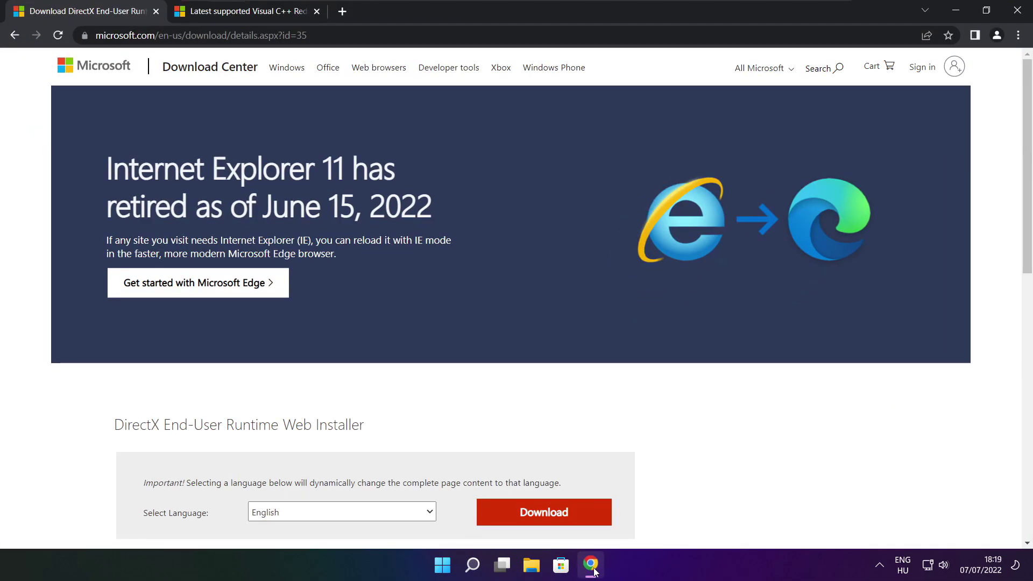
click(307, 35)
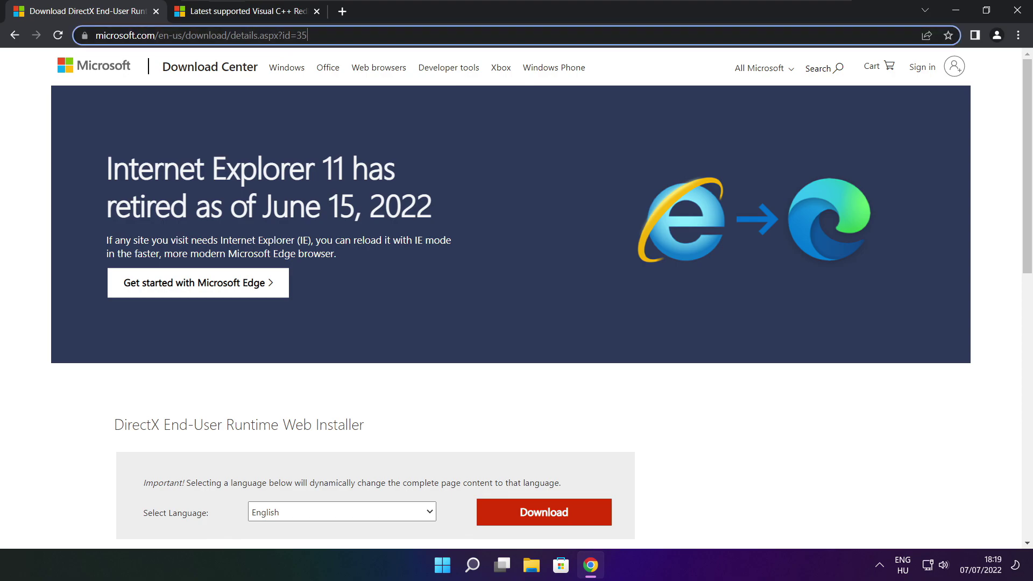
mouse_move(307, 35)
mouse_down()
mouse_move(96, 35)
mouse_move(307, 35)
mouse_up()
click(371, 389)
Download the DirectX End-User Runtime Web Installer and run dxwebsetup.exe.
scroll(667, 257, down, 4)
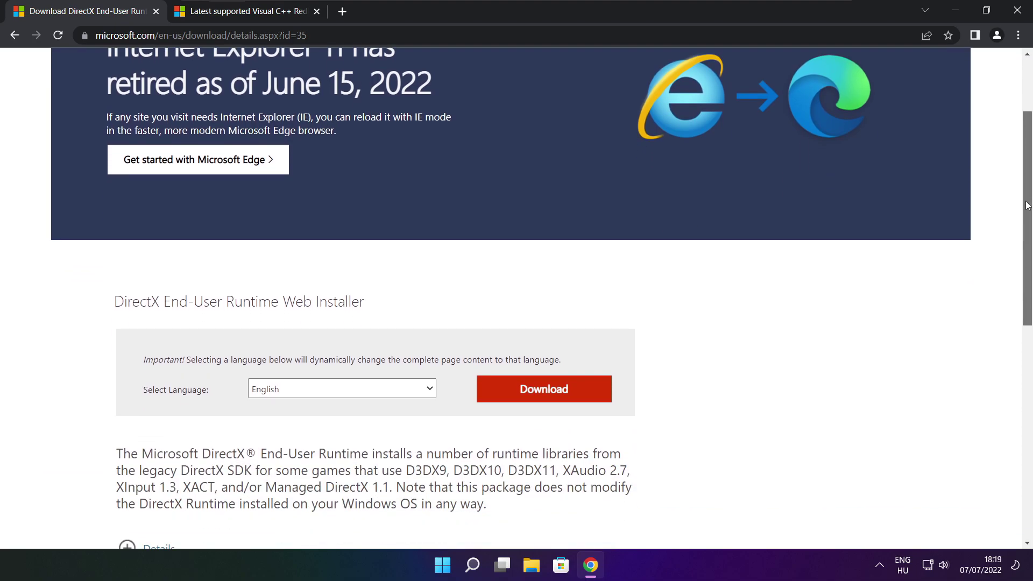
drag(382, 229, 440, 229)
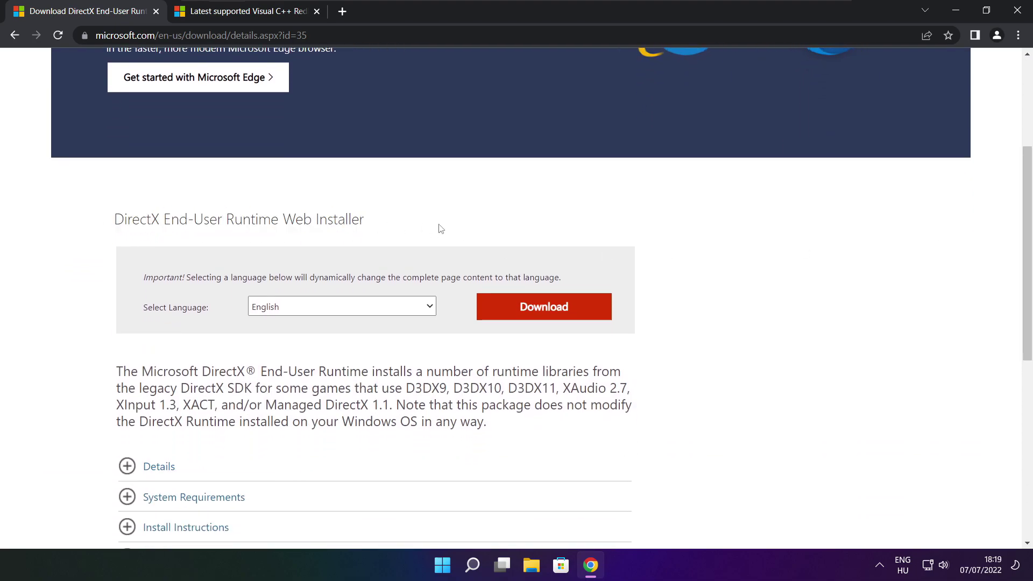
click(549, 311)
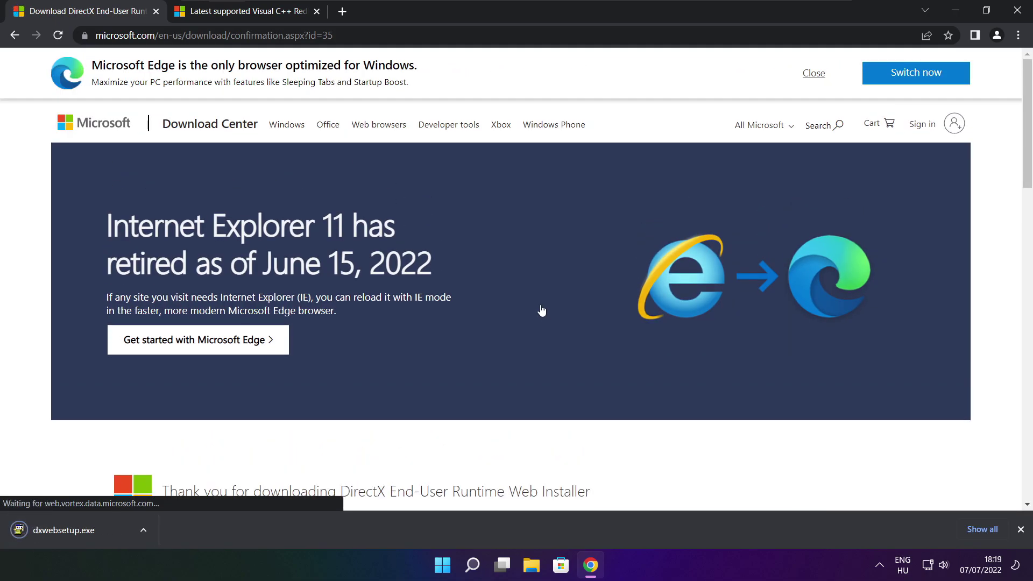
click(97, 531)
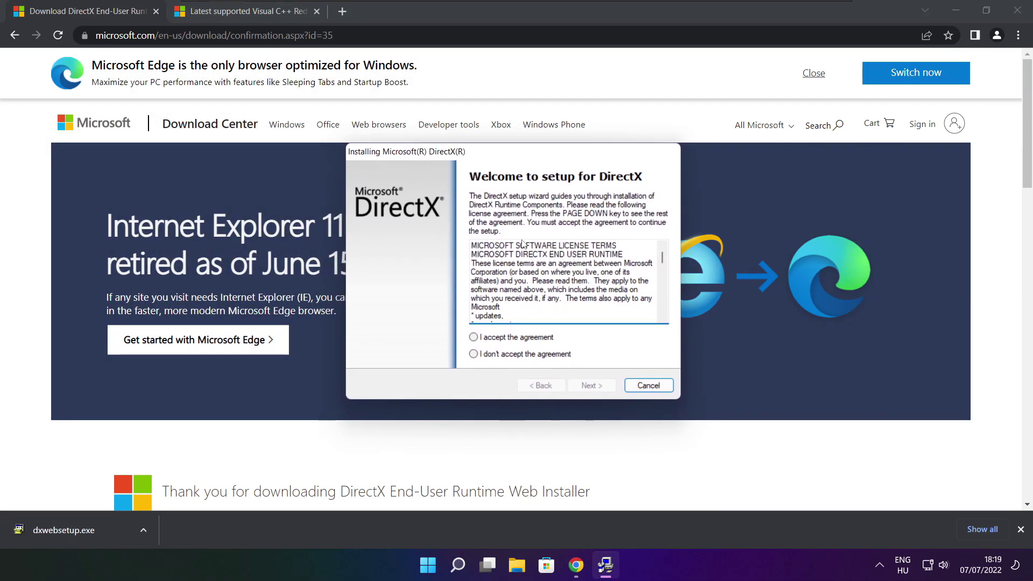
Accept the DirectX licence, skip the Bing Bar, install the runtime components and finish.
drag(662, 257, 663, 310)
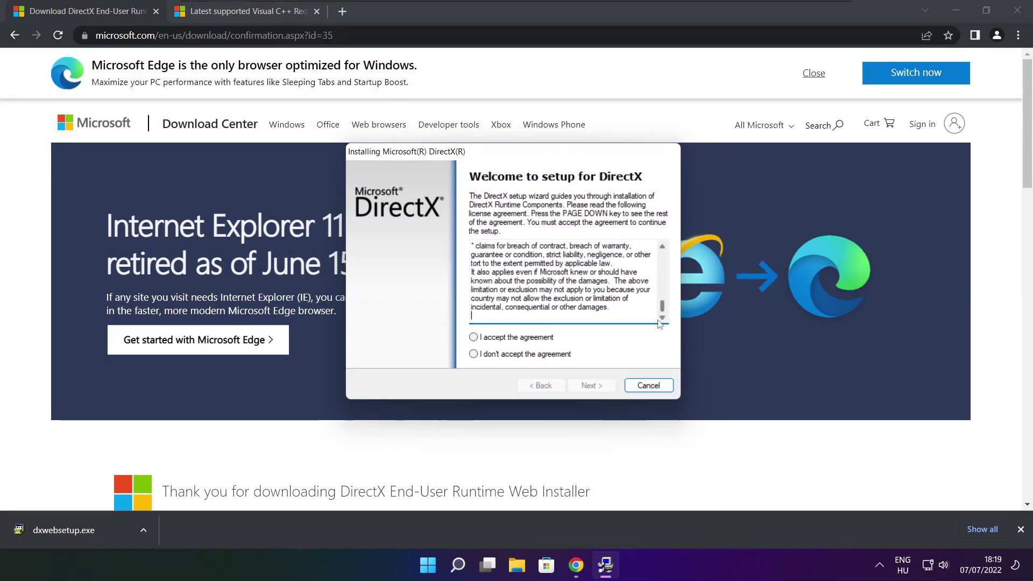
click(490, 337)
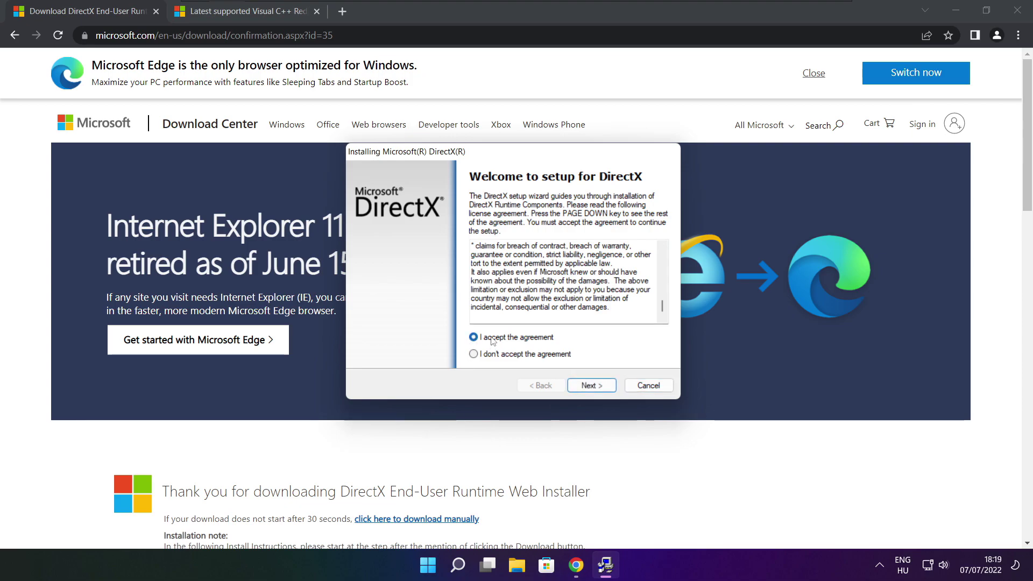
click(595, 389)
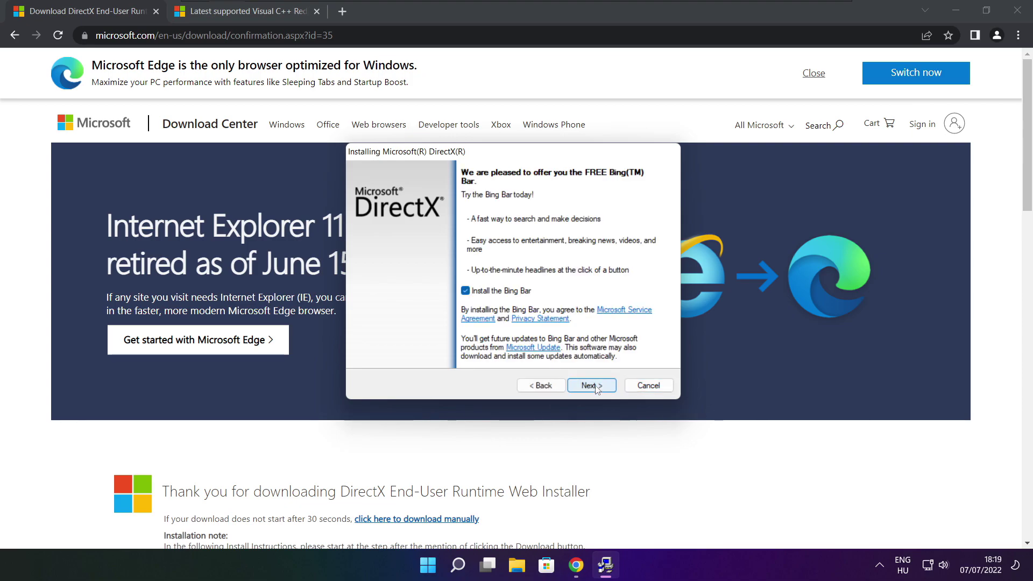
click(466, 292)
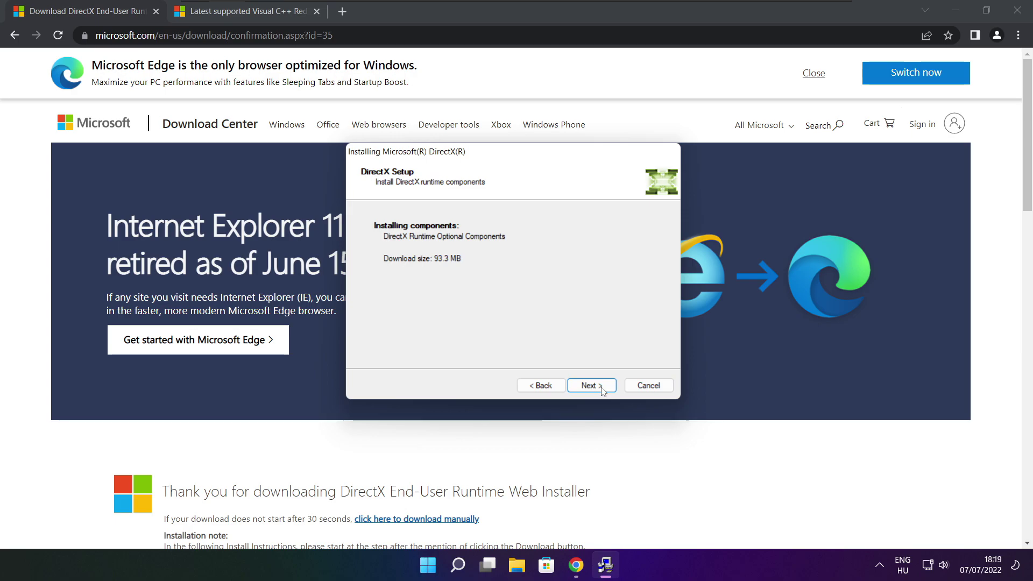
click(592, 386)
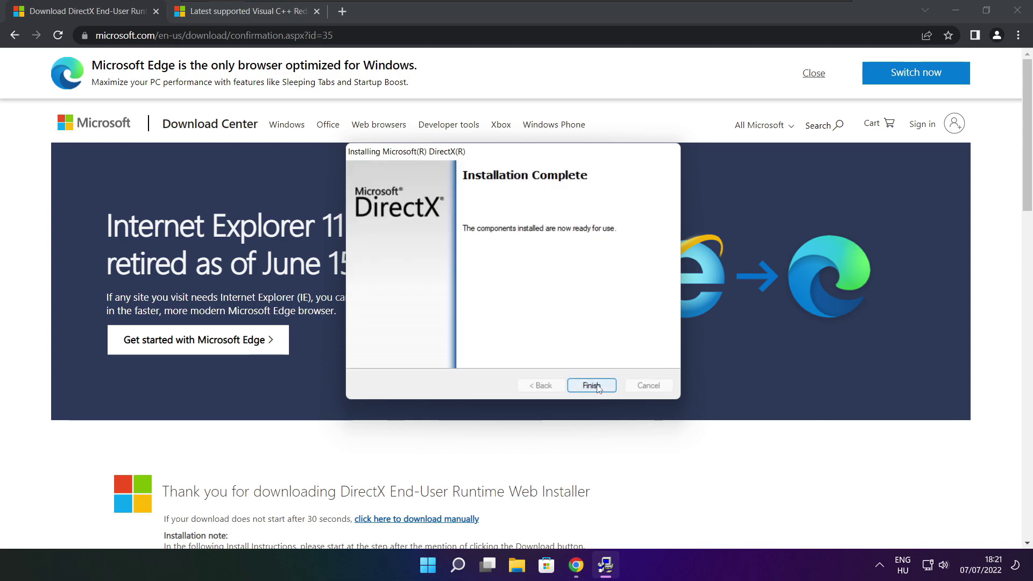
click(592, 385)
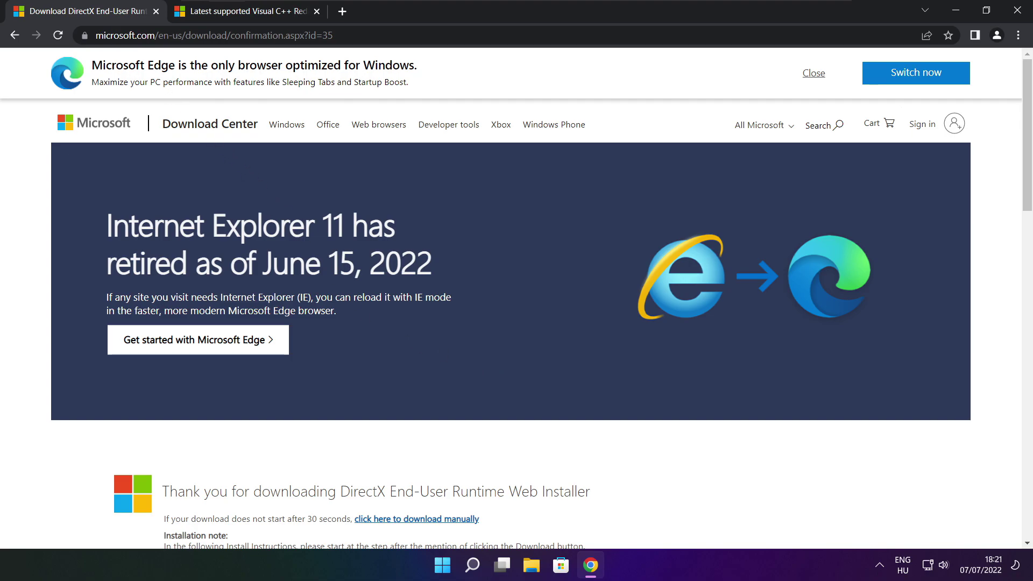